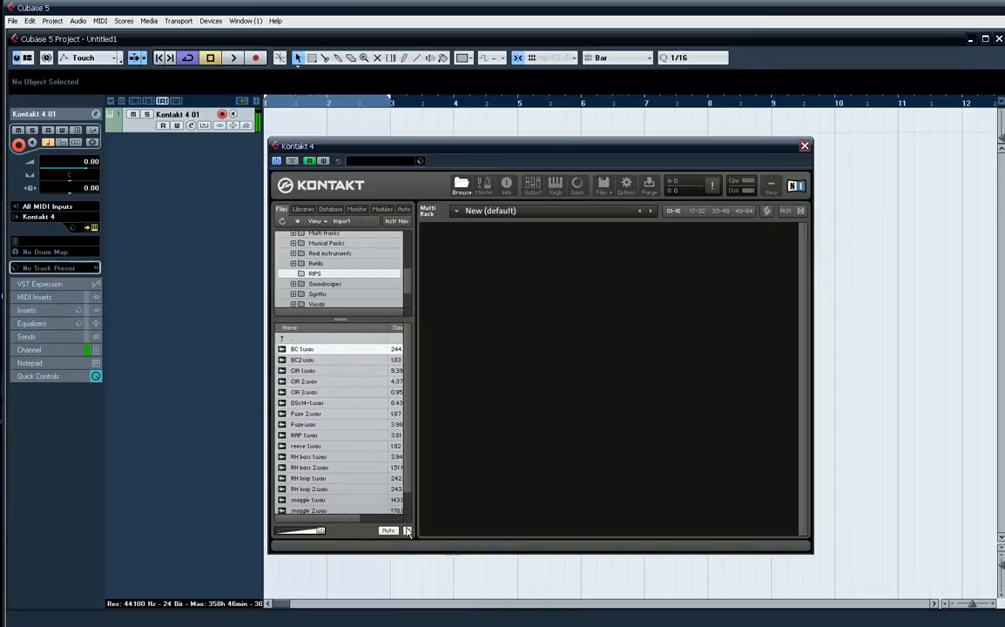
Load BC 1.wav as a Kontakt instrument and narrow its zone to the single key C1 in the Mapping Editor
drag(321, 348, 508, 328)
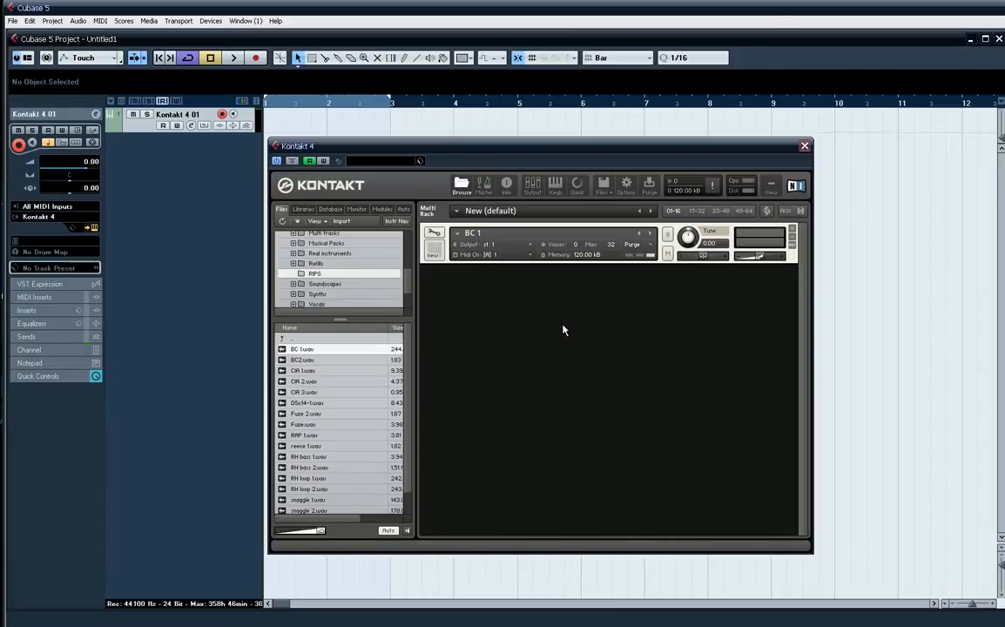
click(434, 233)
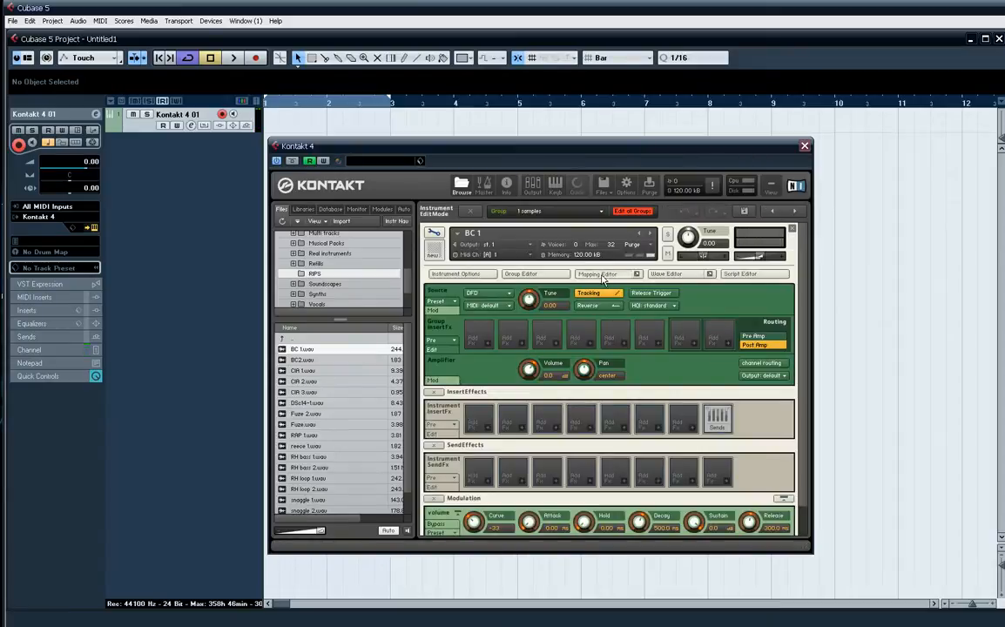
click(601, 274)
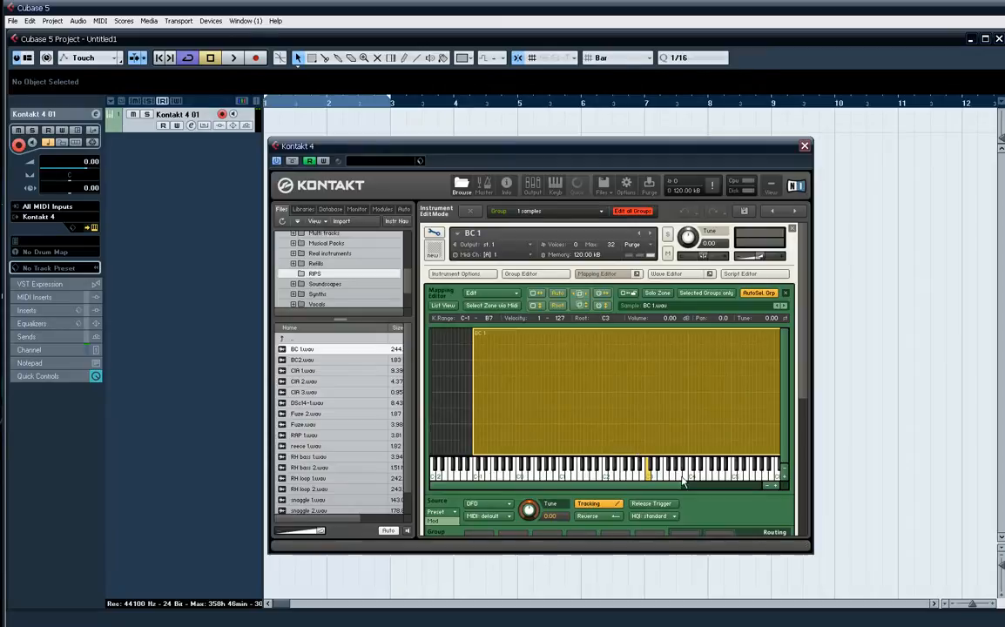
drag(658, 489, 763, 484)
drag(746, 443, 611, 458)
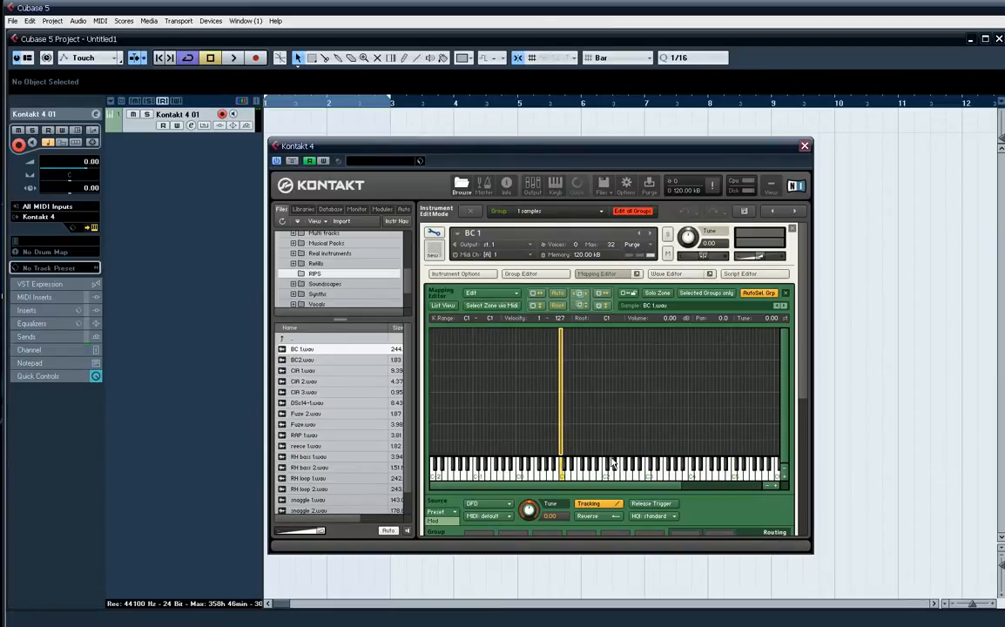
Slice BC 1.wav with the Wave Editor's automatic grid and place the slice MIDI at bar 1 of the Kontakt 4 01 track
double_click(561, 436)
click(675, 445)
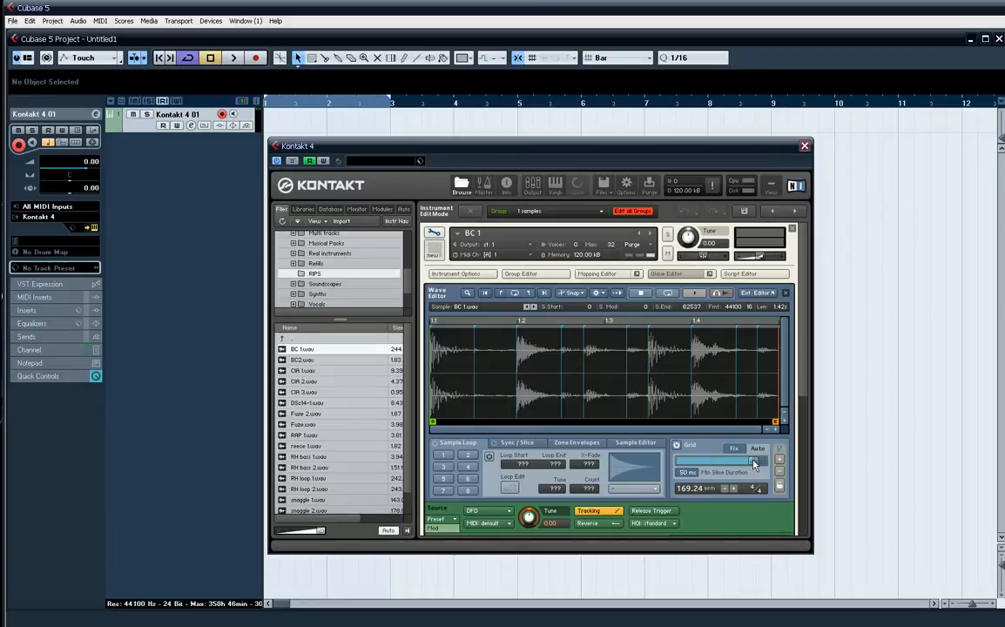
click(516, 443)
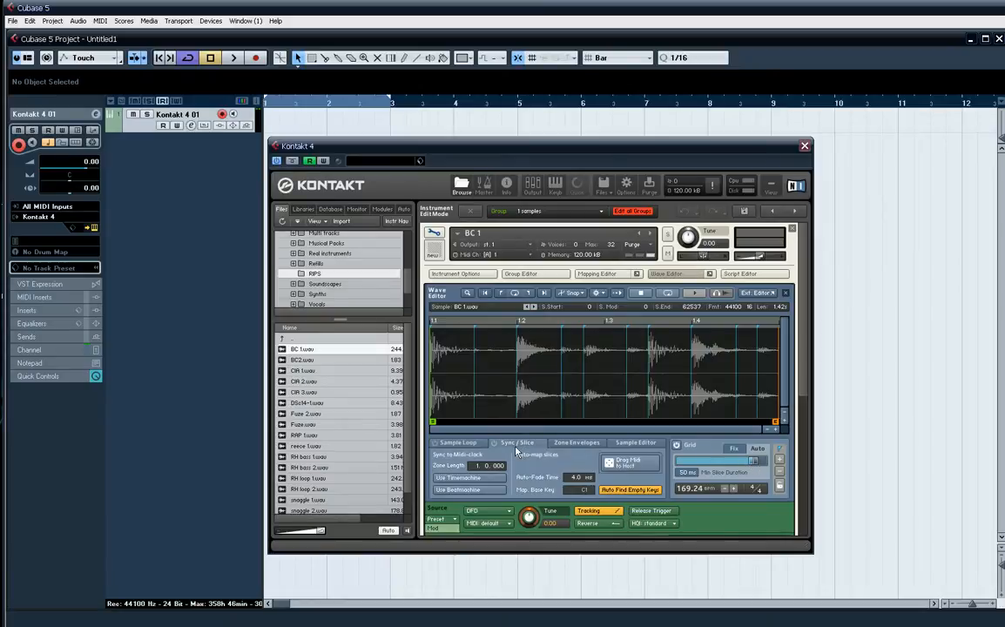
drag(635, 464, 296, 131)
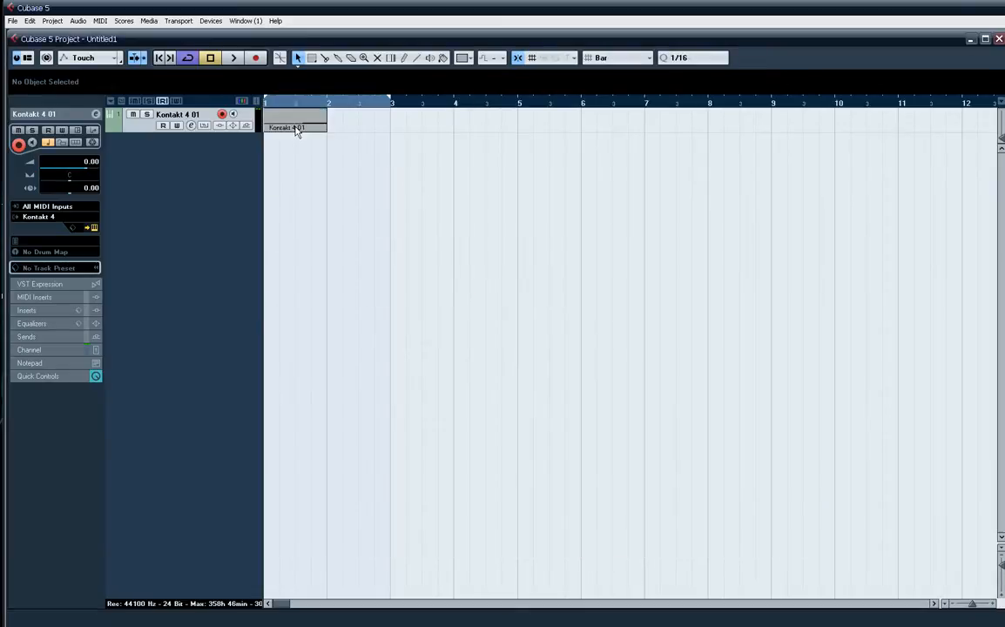
Select the new one-bar MIDI part and play it back
click(294, 129)
key(space)
key(space)
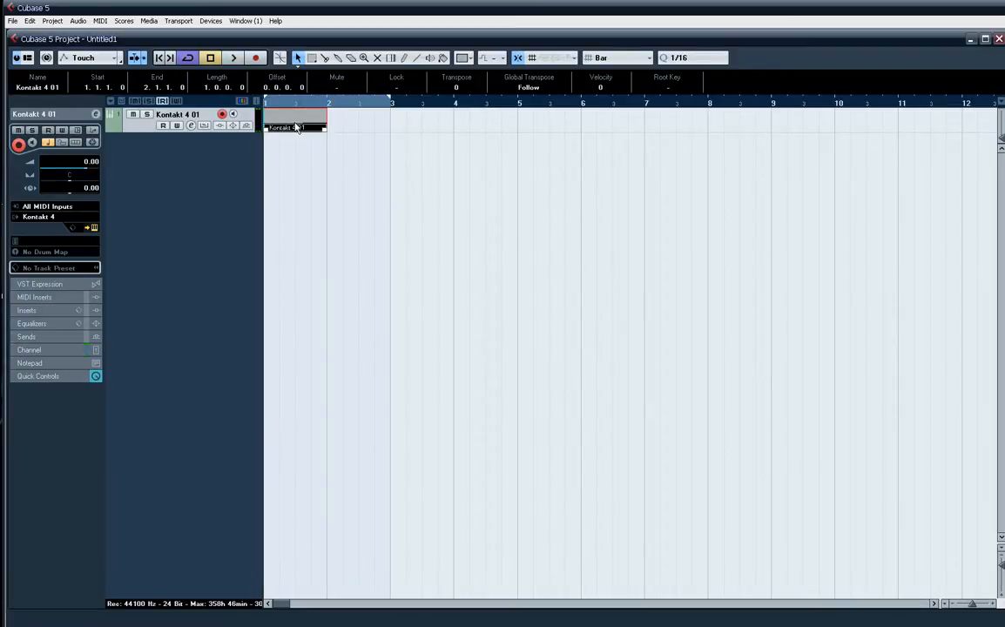
Duplicate the MIDI part into bar 2 and glue both copies into one two-bar part
key(ctrl+d)
right_click(404, 147)
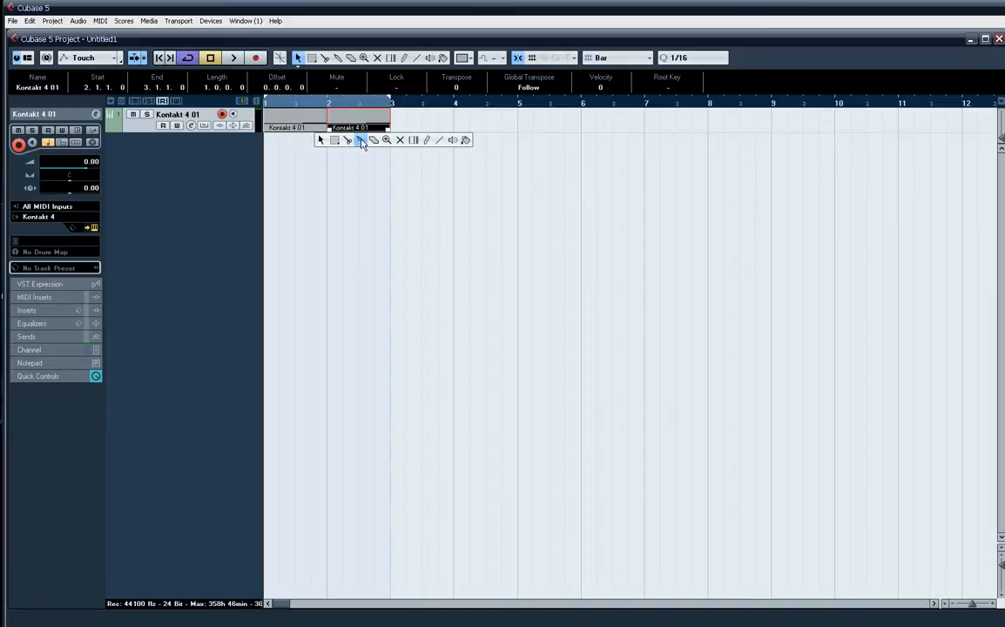
click(356, 143)
click(306, 126)
key(1)
click(306, 129)
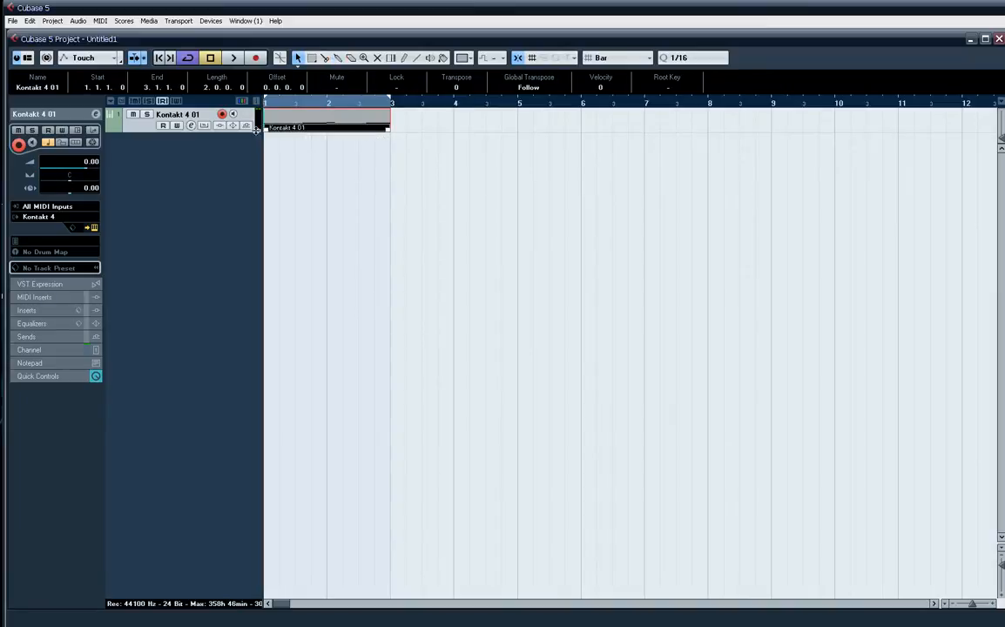
Reopen the Kontakt 4 window, keep it always on top clear of the MIDI part, and play the two-bar loop
click(94, 228)
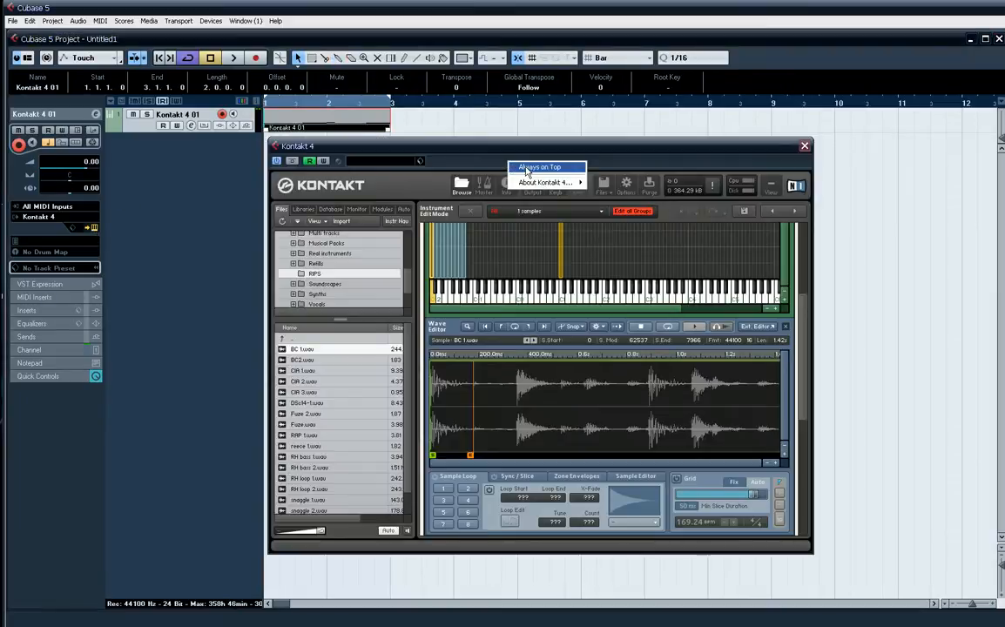
drag(439, 143, 566, 191)
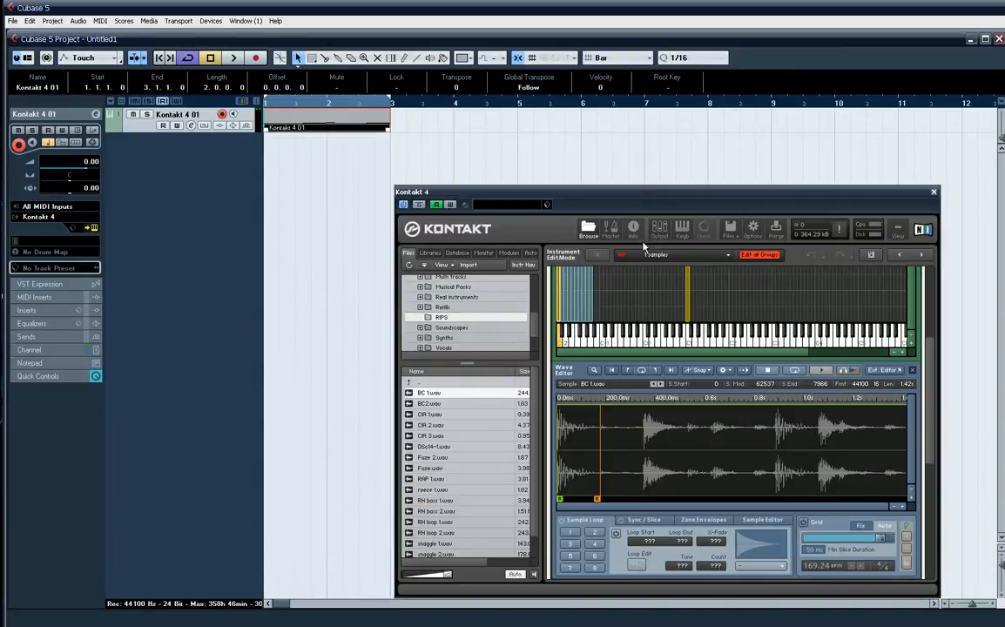
click(687, 345)
click(564, 340)
key(space)
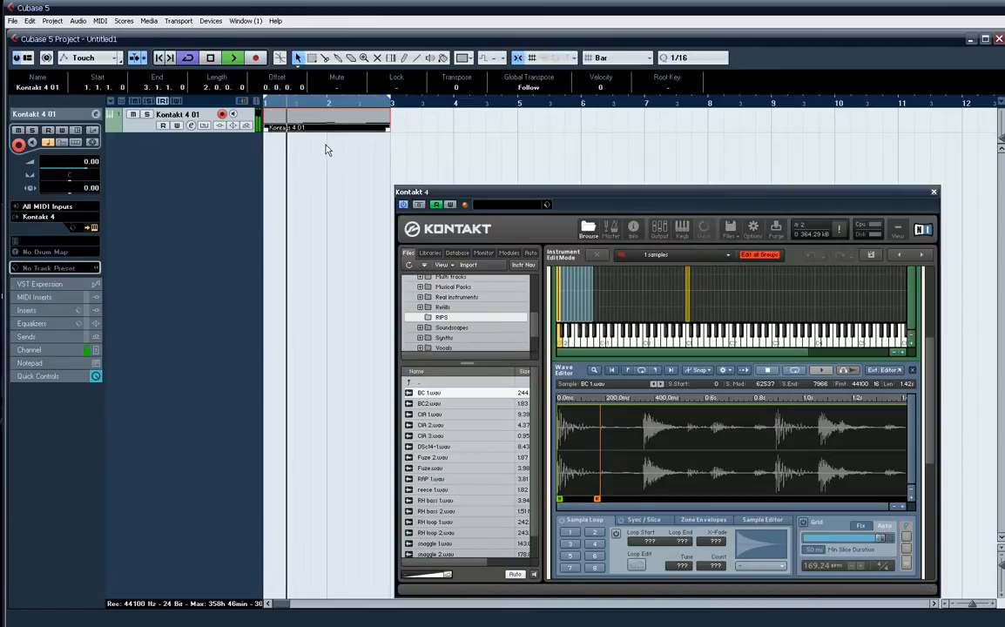
key(space)
Set the instrument's Source module to time machine 2 mode
drag(930, 400, 930, 296)
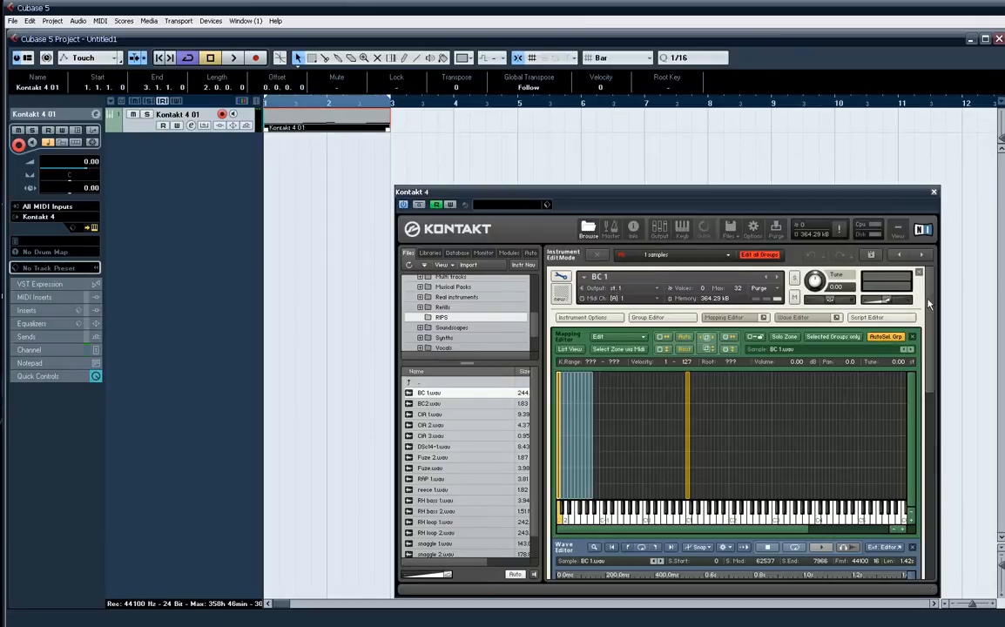
drag(928, 303, 915, 501)
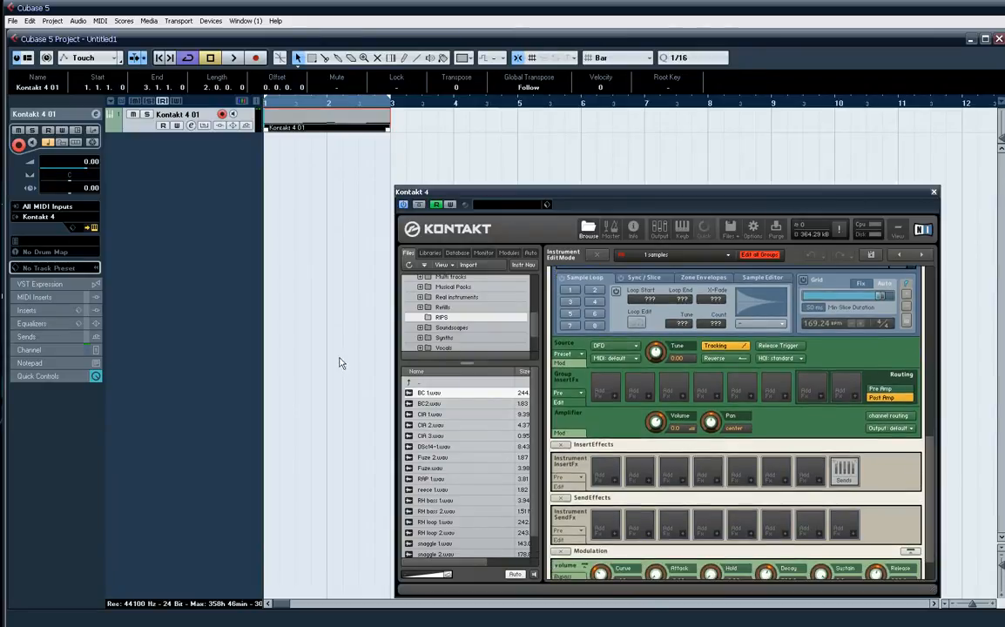
click(627, 347)
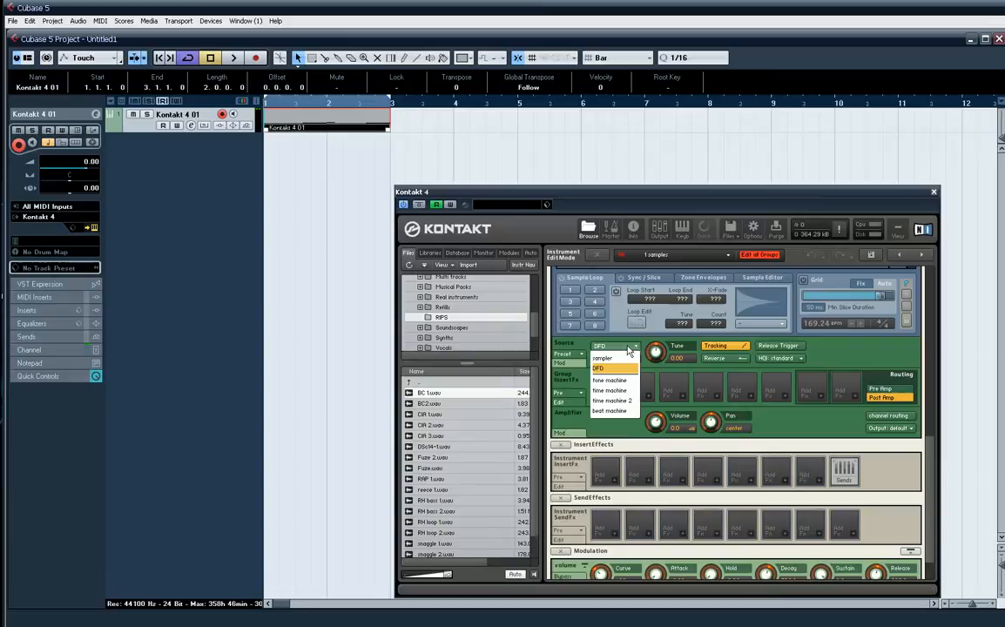
click(612, 400)
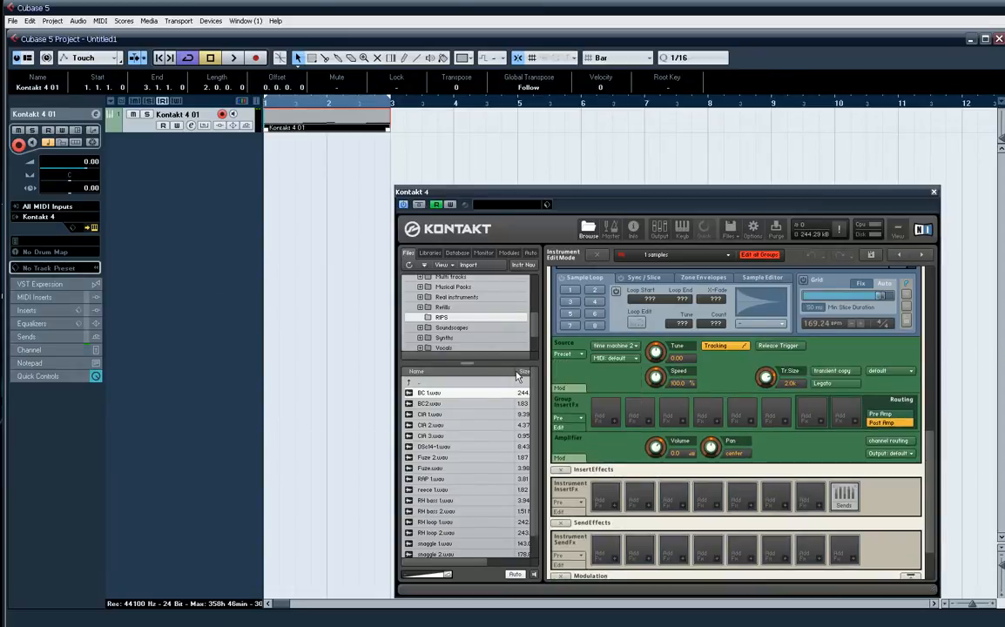
Raise the Source module's pitch bend modulation of pitch to full intensity and test it during playback
click(563, 389)
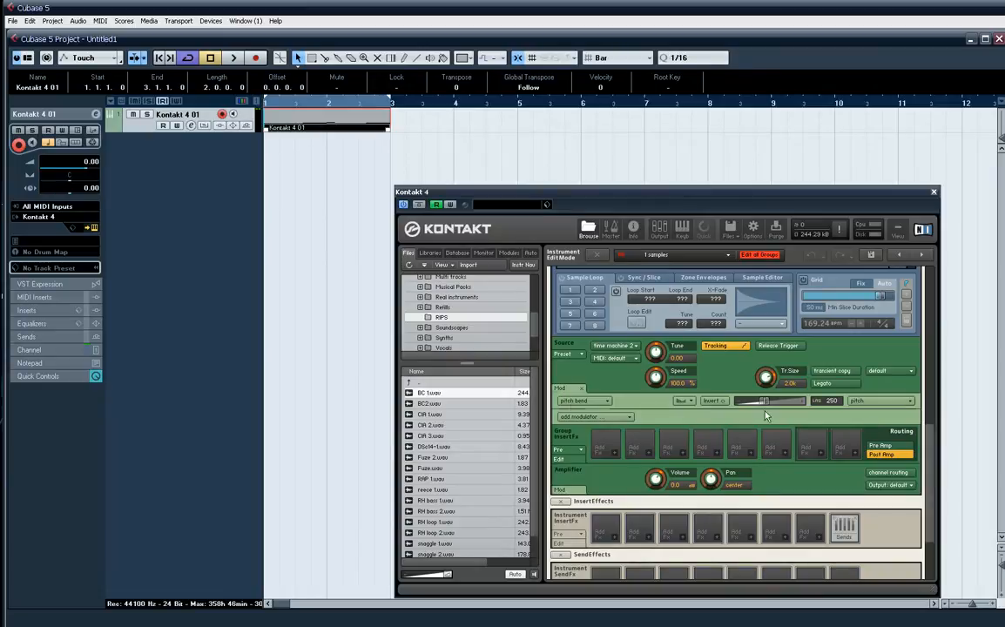
drag(764, 402, 759, 422)
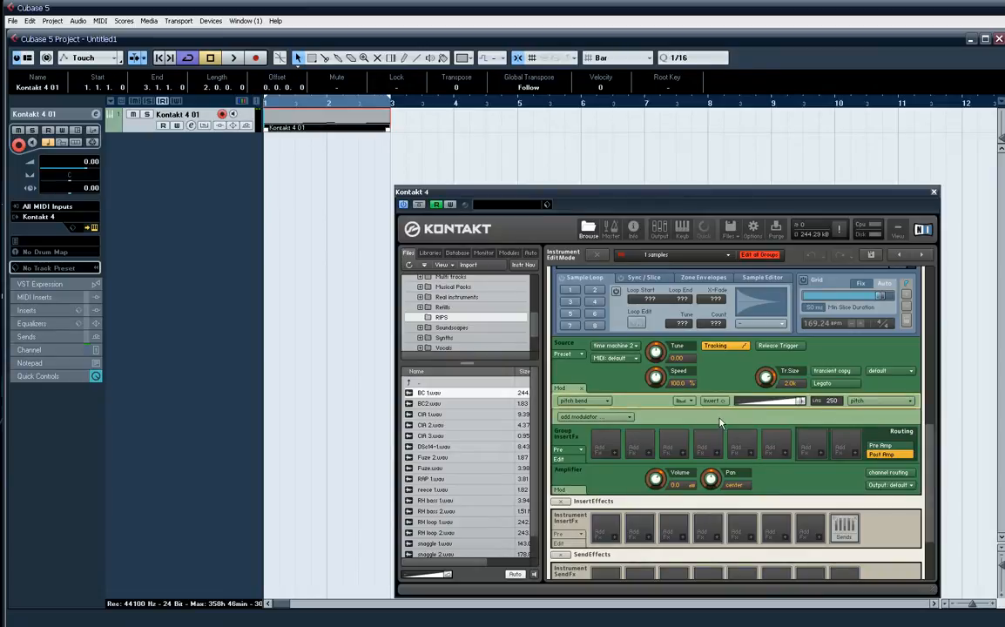
key(space)
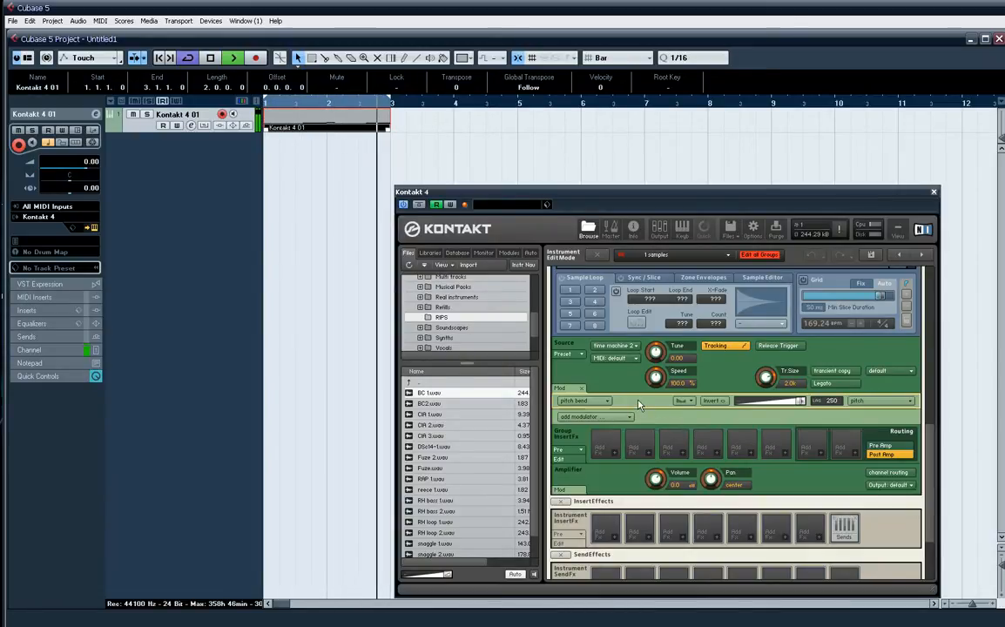
key(space)
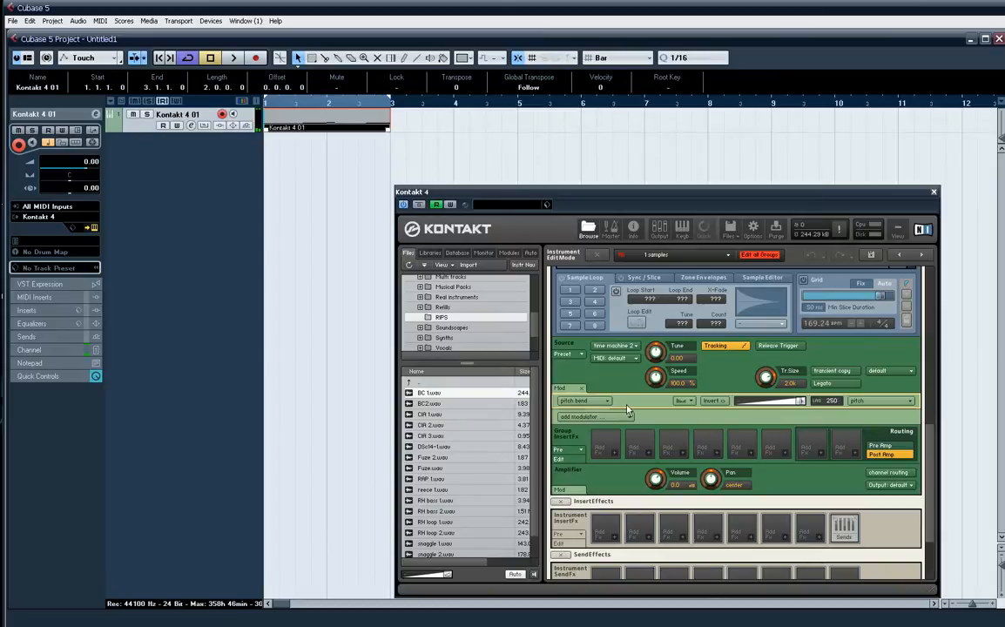
Add a second pitch bend modulator on pitch at full intensity to the Source module and test it during playback
click(622, 420)
mouse_move(597, 432)
click(629, 431)
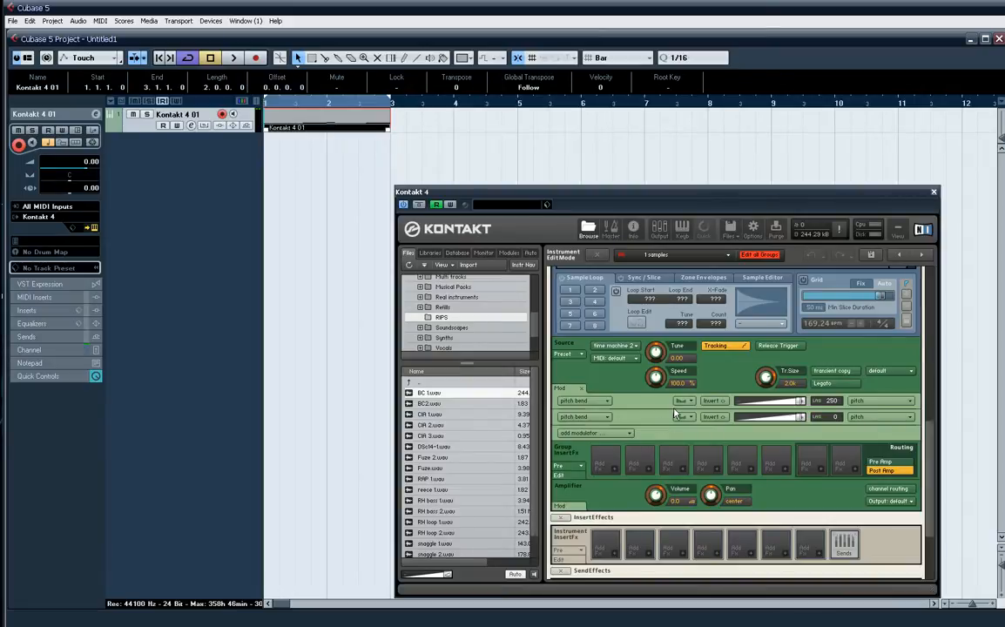
key(space)
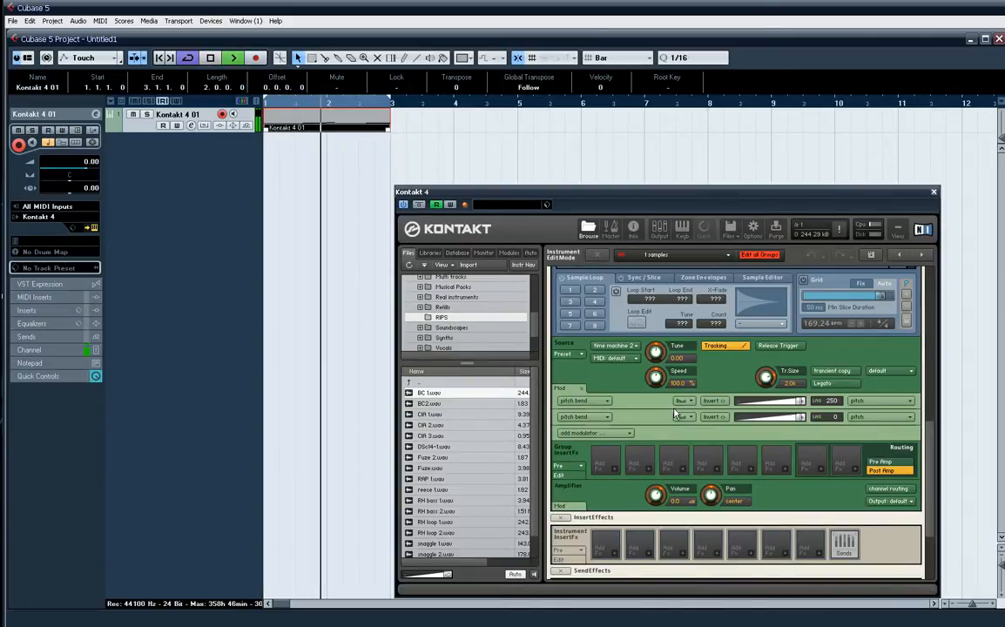
key(space)
Add a midi CC modulator for controller 1 to the Source module and assign it to speed
click(609, 433)
mouse_move(601, 445)
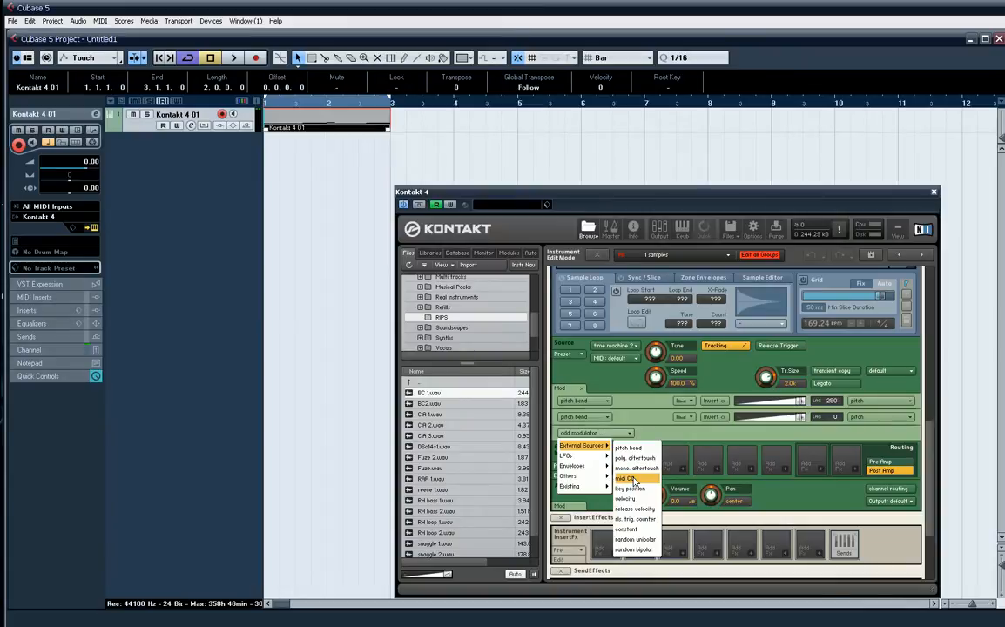
click(633, 479)
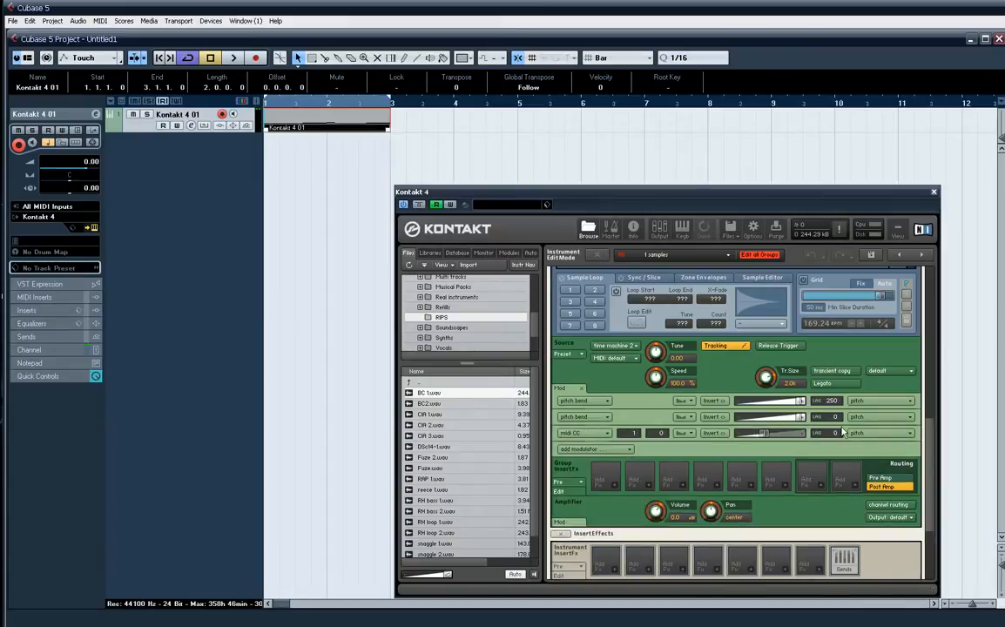
click(878, 432)
click(856, 456)
Add a second midi CC modulator for controller 1, assign it to speed at full intensity, and test it during playback
click(579, 450)
mouse_move(596, 466)
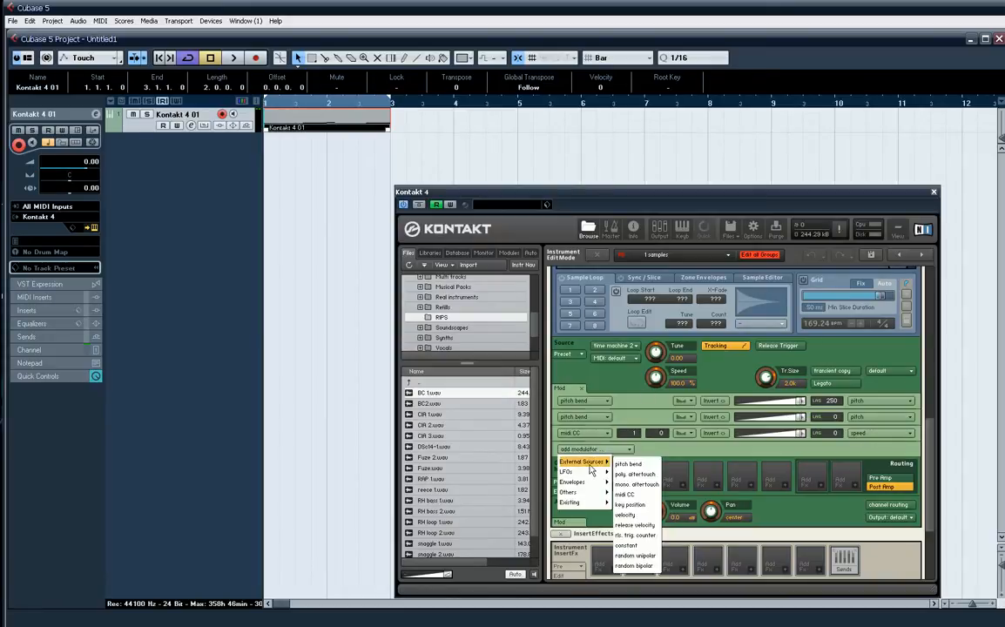
click(625, 494)
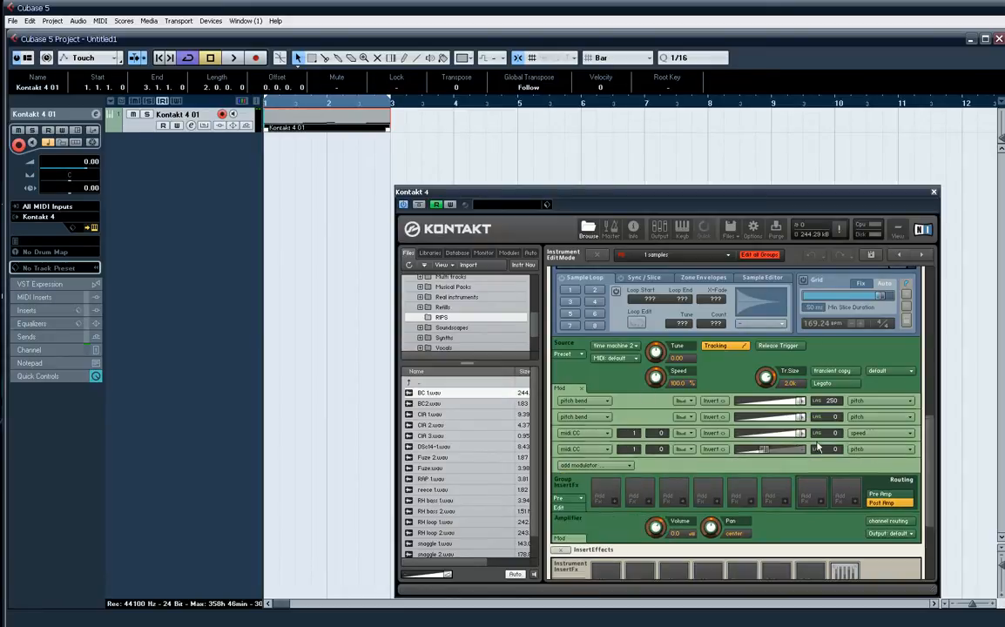
click(882, 454)
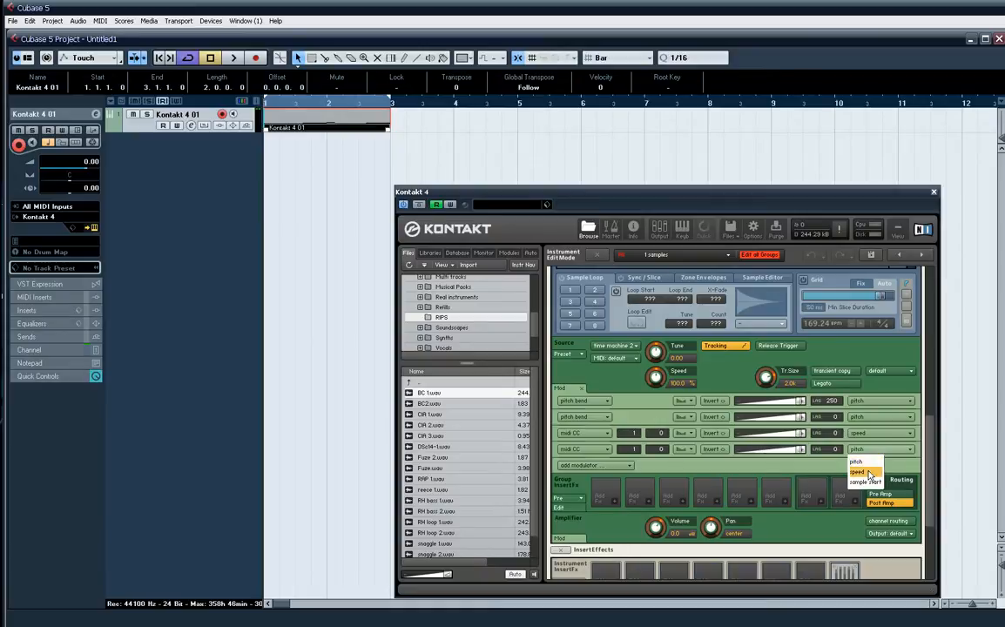
click(858, 471)
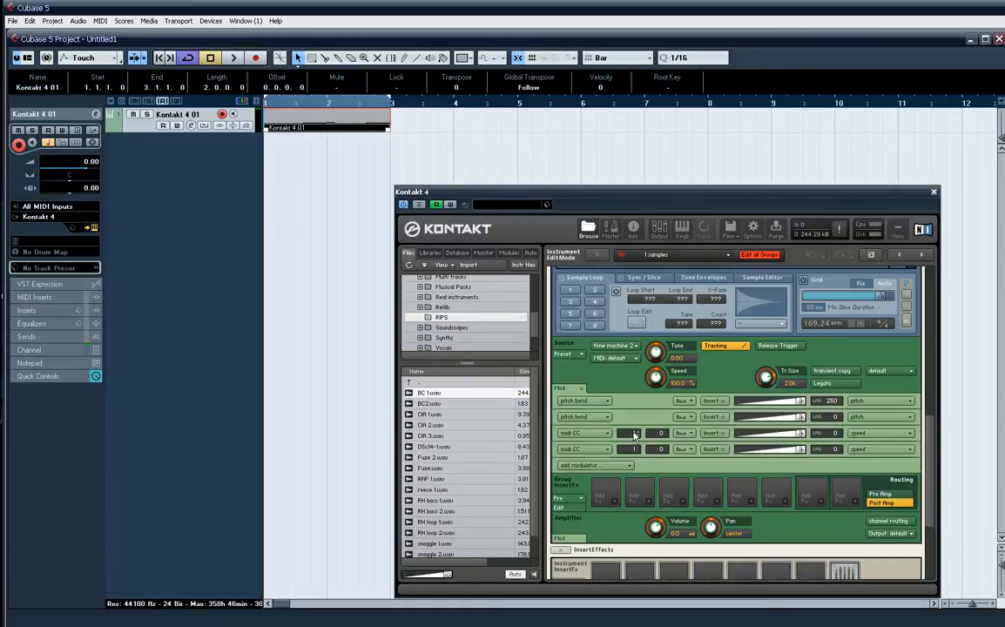
key(space)
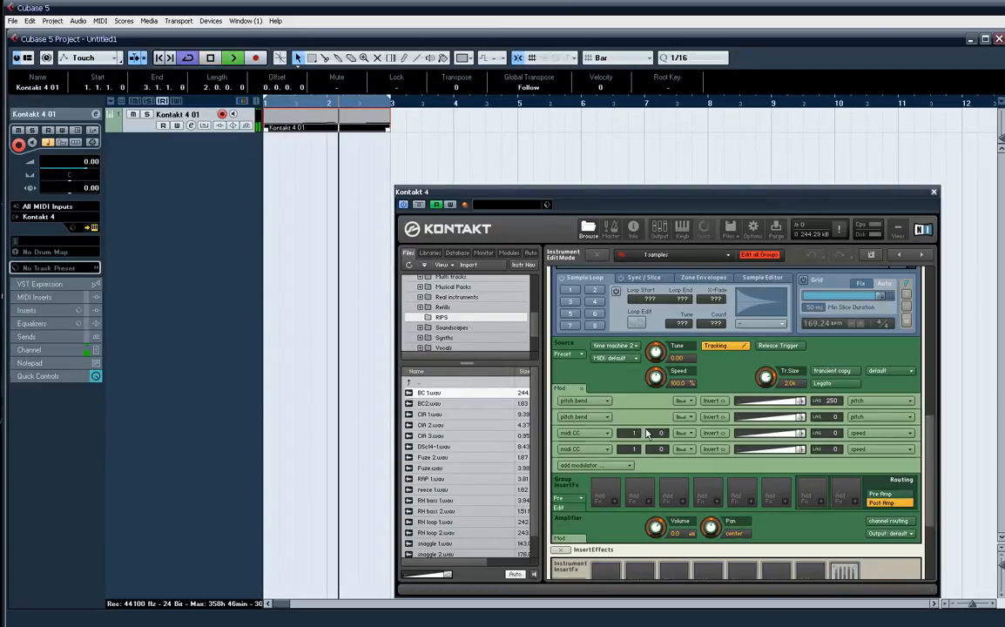
key(space)
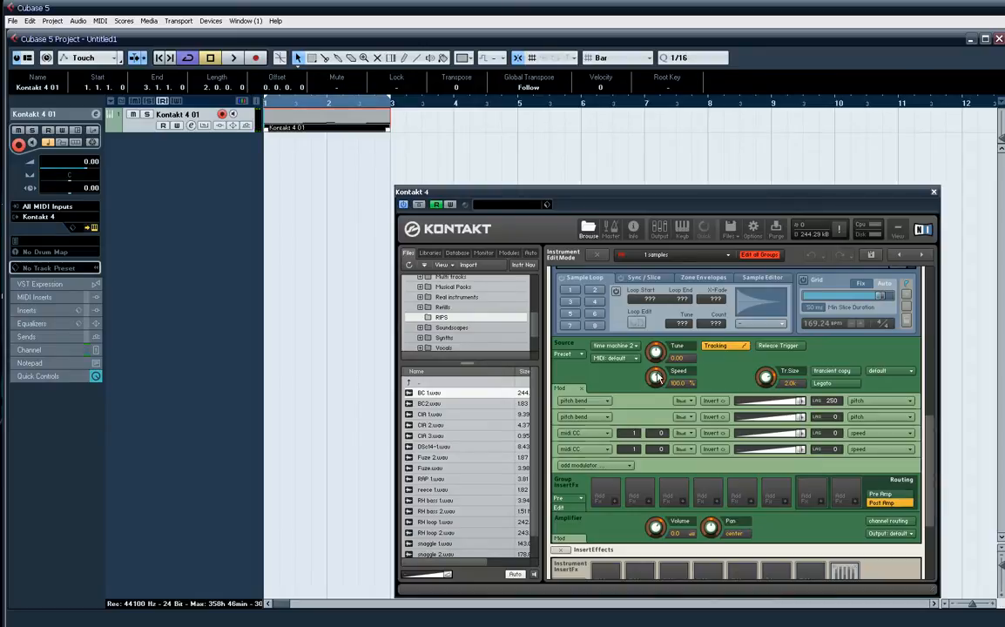
Invert both midi CC speed modulators and test them during loop playback
drag(656, 383, 646, 303)
drag(653, 348, 652, 376)
click(713, 432)
click(713, 450)
key(space)
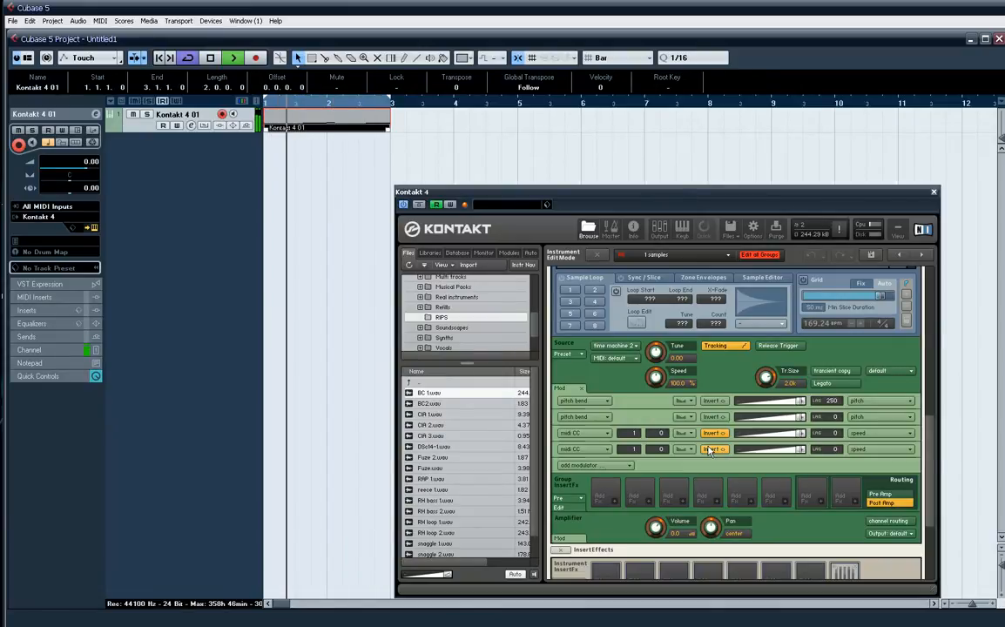
key(space)
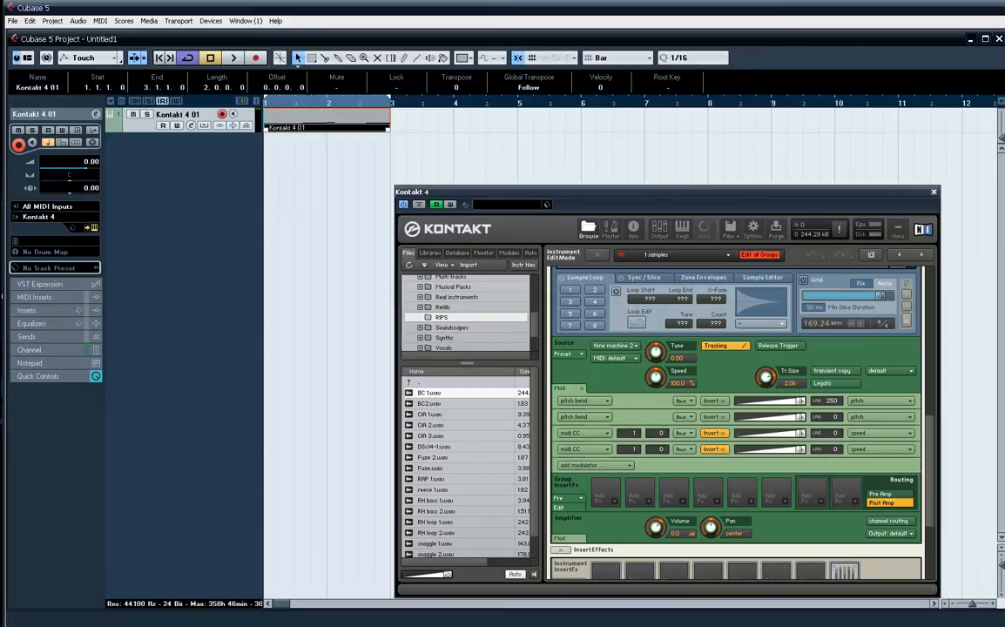
Open the two-bar MIDI part in the Key Editor and close the Kontakt 4 window covering it
mouse_move(1003, 61)
mouse_down()
mouse_move(518, 43)
mouse_move(515, 64)
mouse_up()
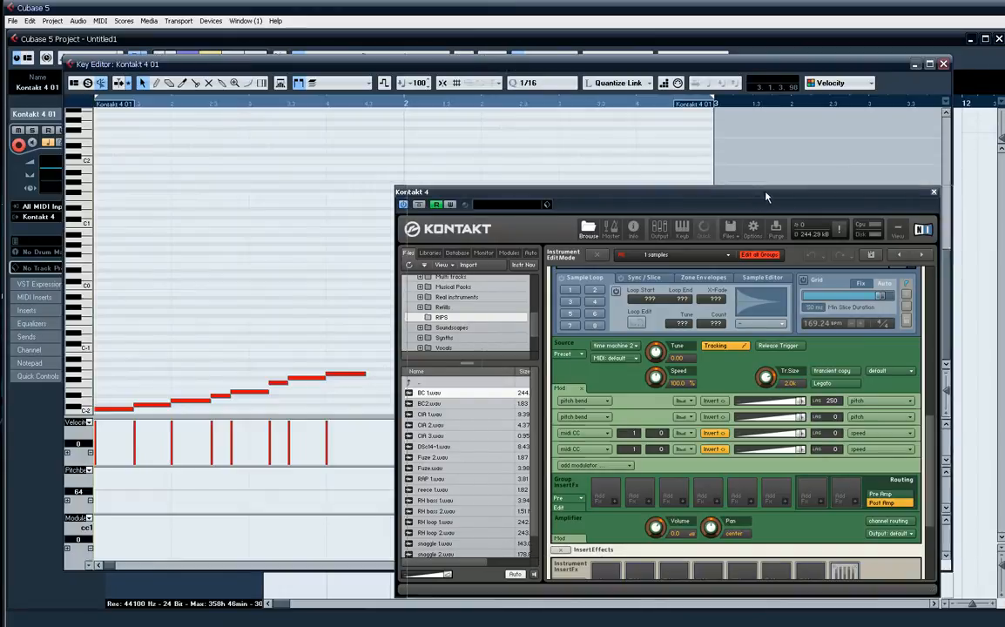
click(934, 191)
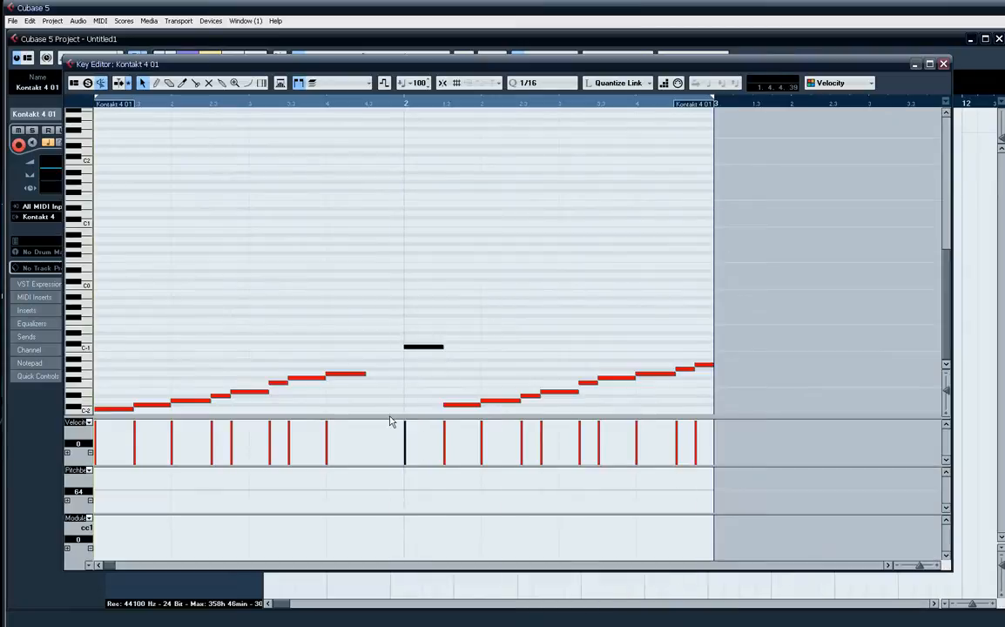
Delete the last two notes of bar 2 and lengthen the beat-4 notes in both bars to nearly fill the remaining beat
drag(689, 347, 733, 386)
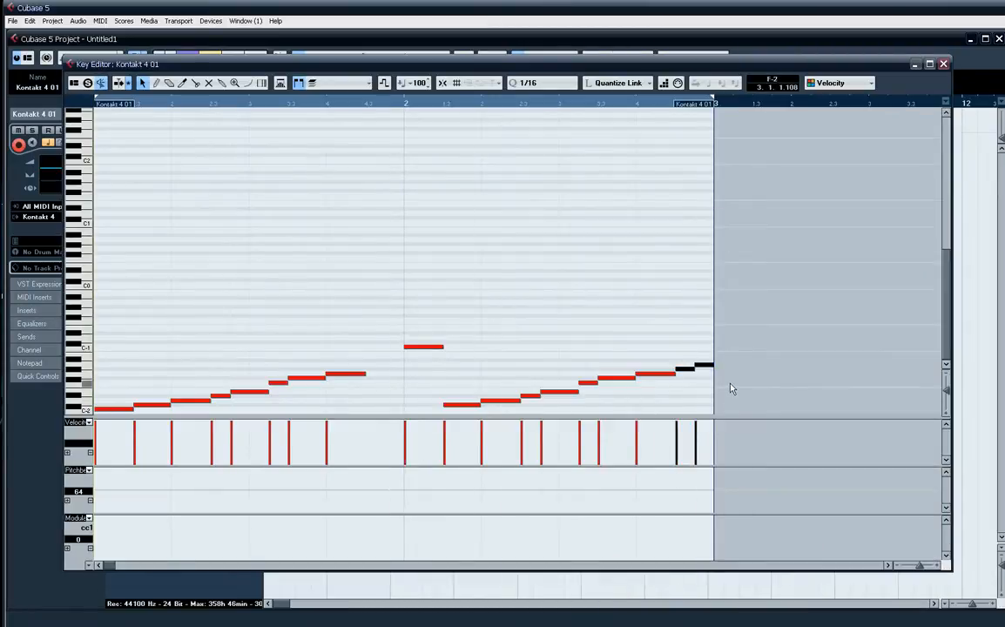
key(Delete)
drag(365, 373, 397, 373)
click(673, 374)
drag(673, 374, 702, 373)
Draw maximum modulation (cc1) under bar 1's lengthened beat-4 note and maximum pitch bend under bar 2's, playing back the part
right_click(264, 275)
click(280, 267)
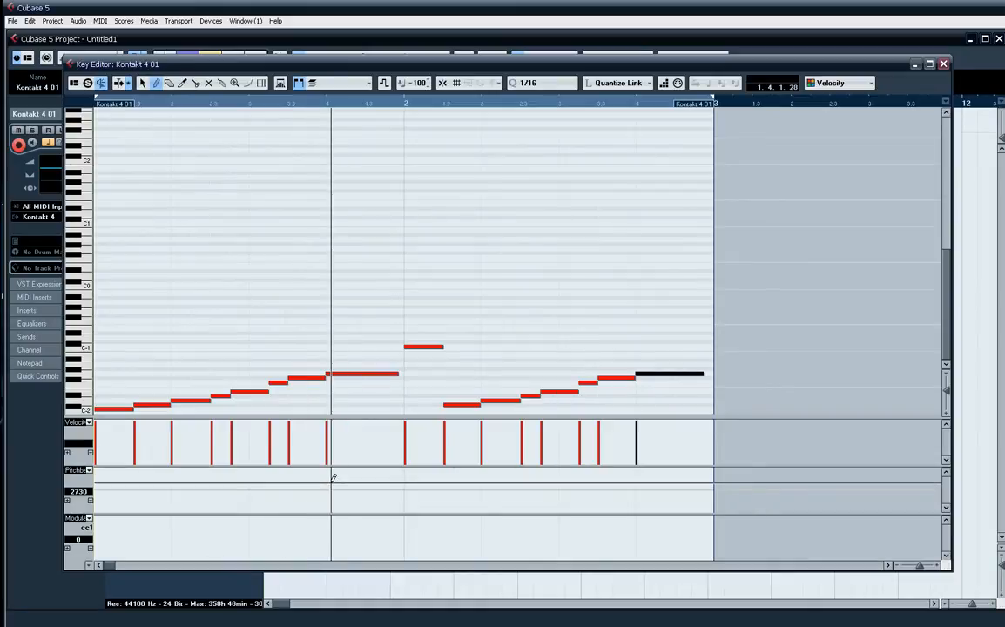
click(332, 539)
mouse_move(331, 534)
mouse_down()
mouse_move(264, 567)
mouse_move(409, 565)
mouse_up()
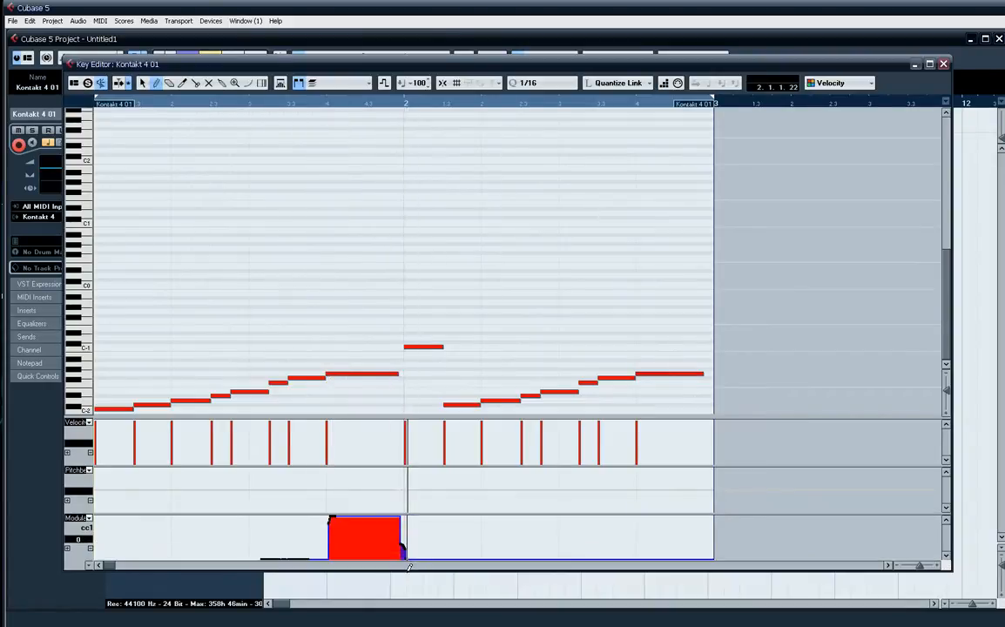
key(space)
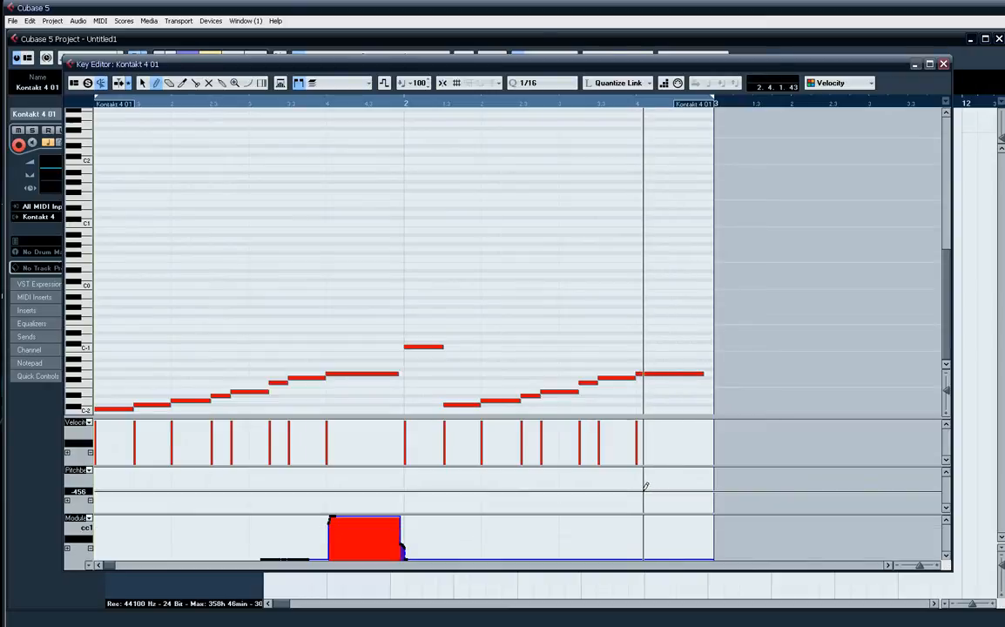
drag(638, 477, 711, 481)
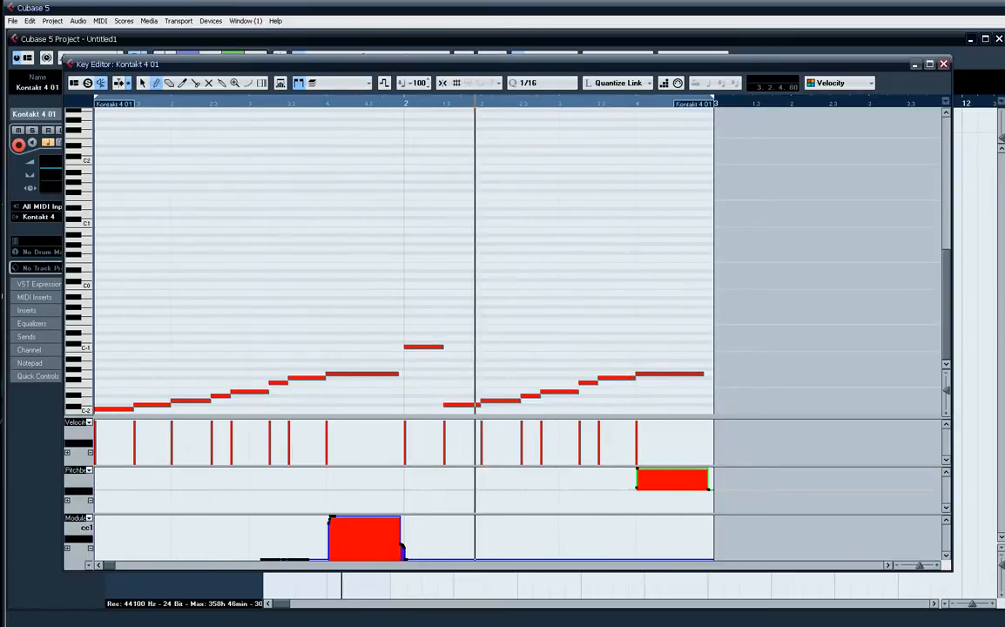
Bring up Kontakt 4, lower the second pitch bend modulator's intensity to its minimum, and close the window
key(alt+Tab)
drag(695, 370, 688, 370)
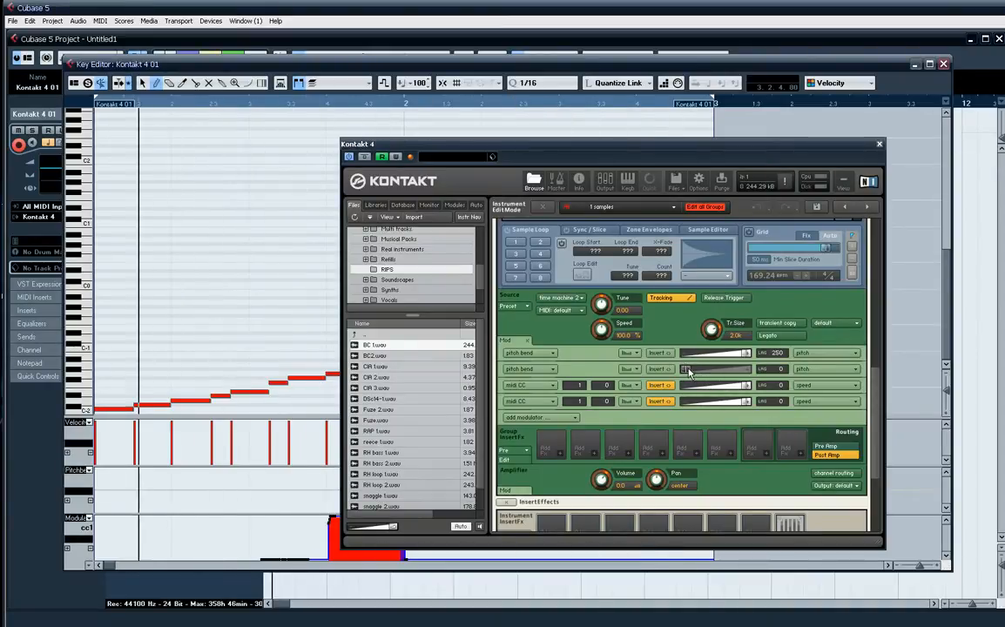
click(879, 145)
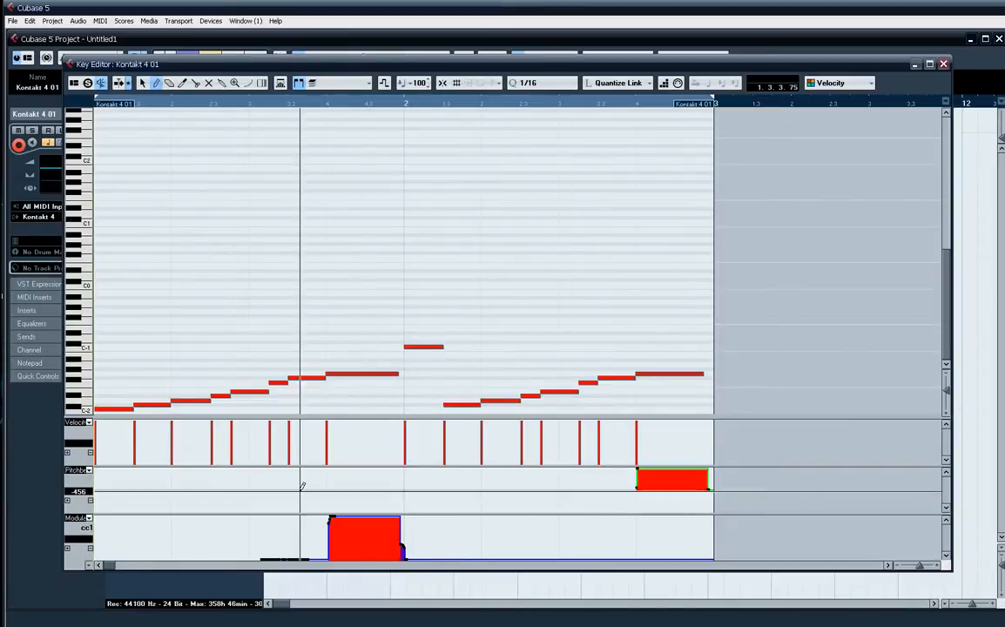
Draw a lowest-value pitch bend (-8192) under the beat-2 note of bar 2, return it to centre, and audition it
click(489, 503)
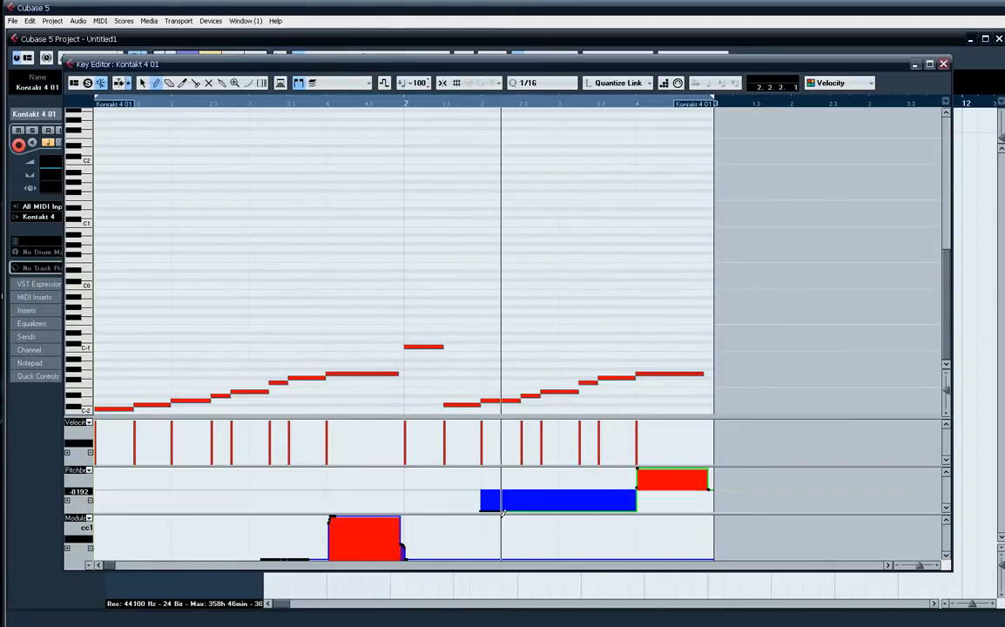
click(518, 489)
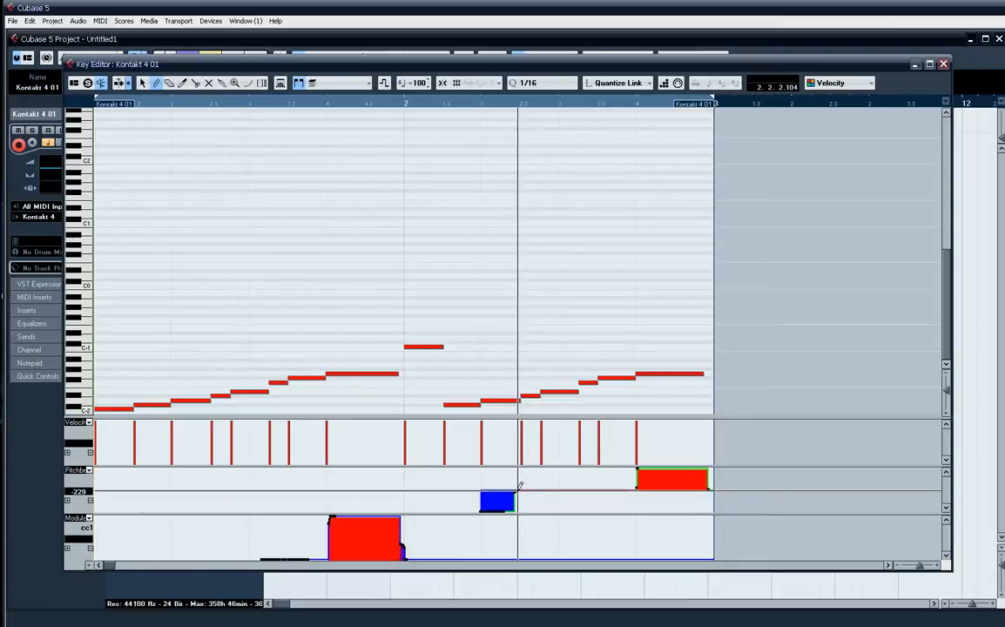
click(520, 484)
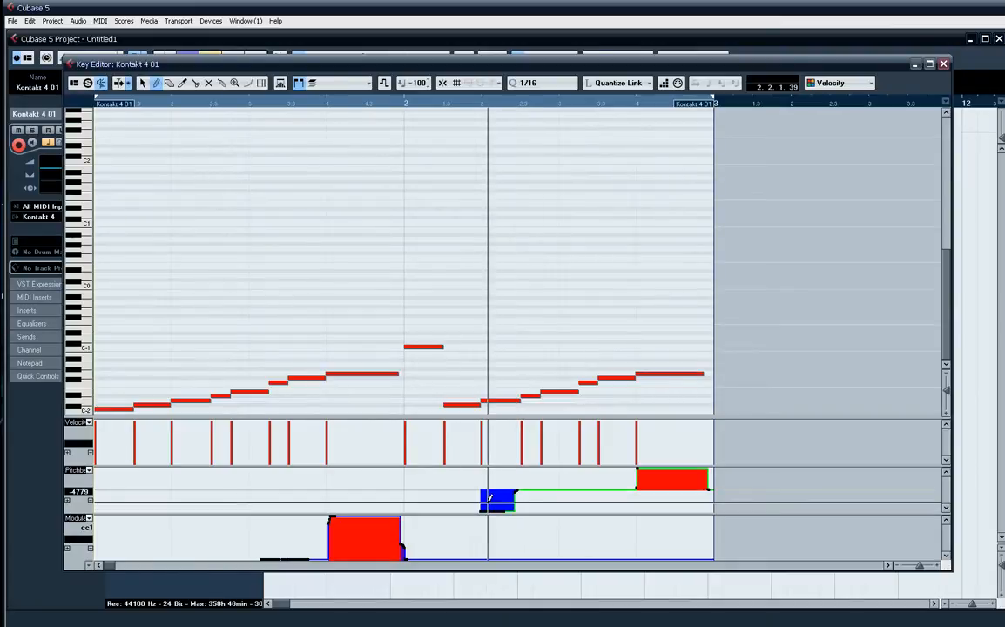
key(space)
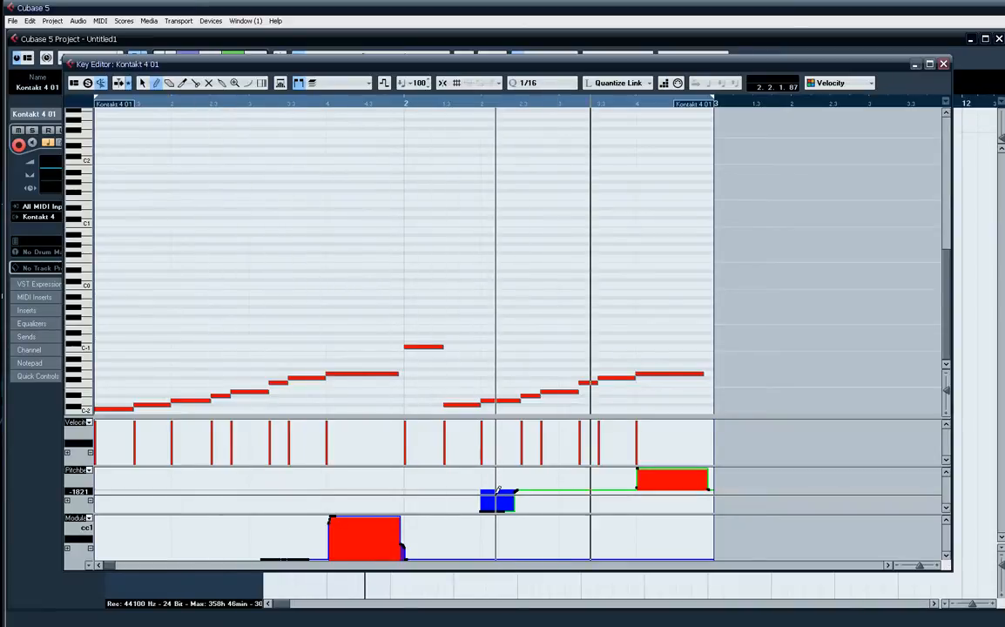
key(space)
Close the Key Editor and insert a vowel A filter in the first Group InsertFx slot of Kontakt 4
click(943, 64)
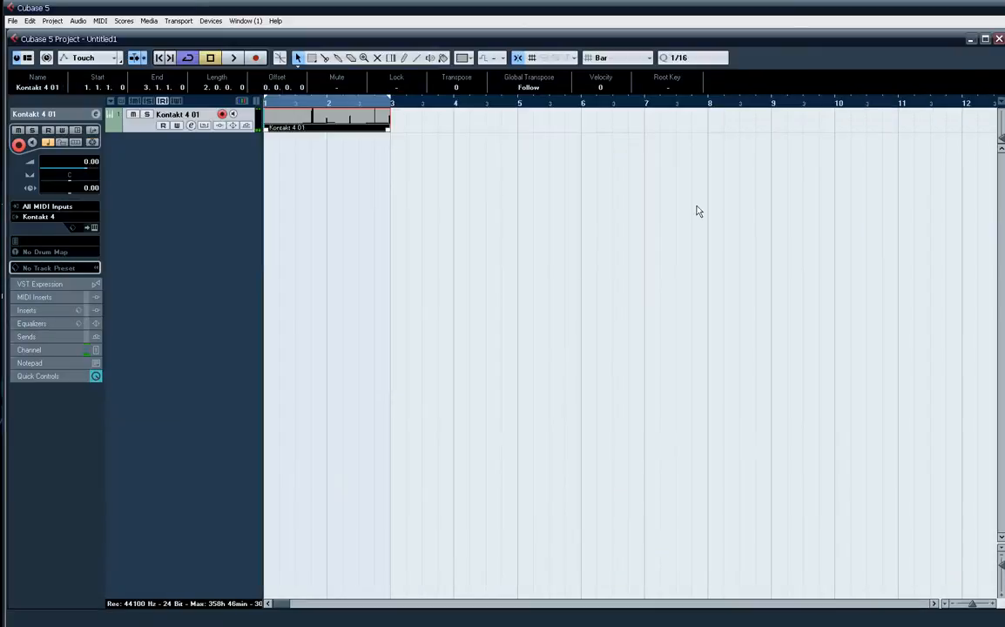
click(94, 227)
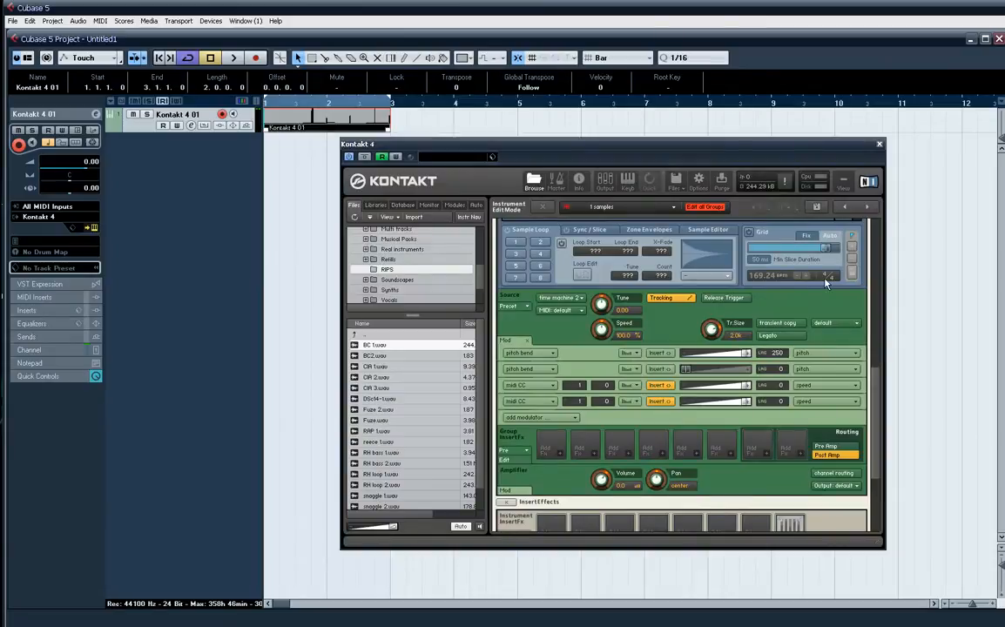
scroll(875, 410, down, 4)
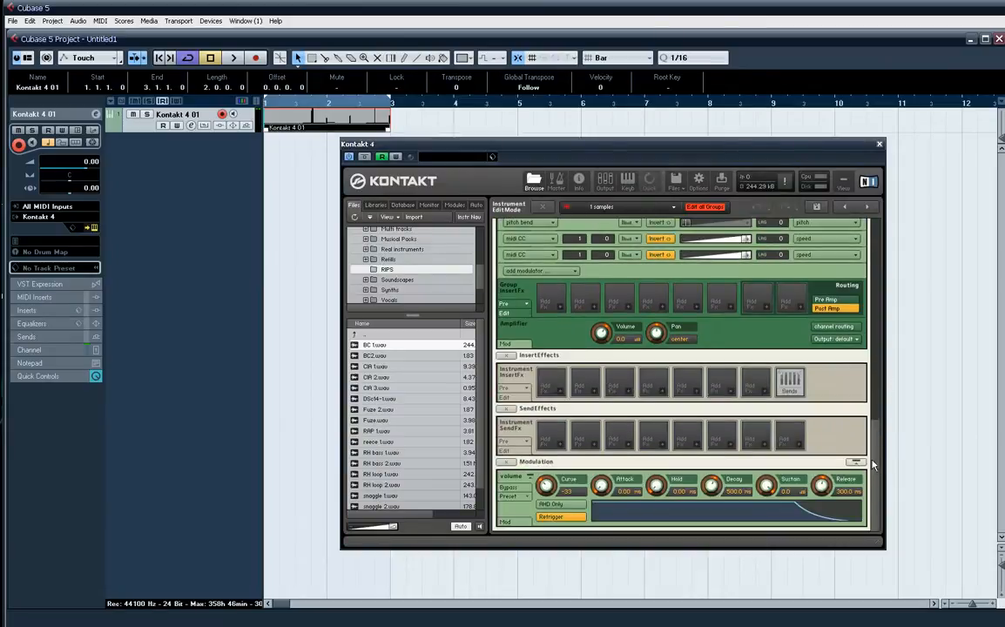
scroll(873, 418, up, 2)
scroll(869, 418, up, 2)
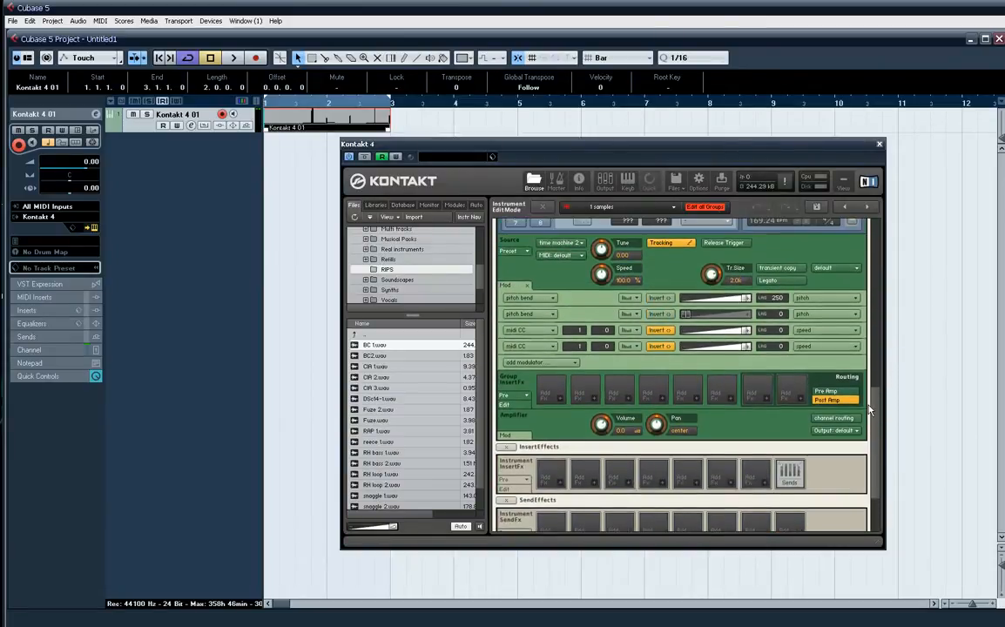
scroll(869, 409, up, 1)
drag(867, 396, 877, 426)
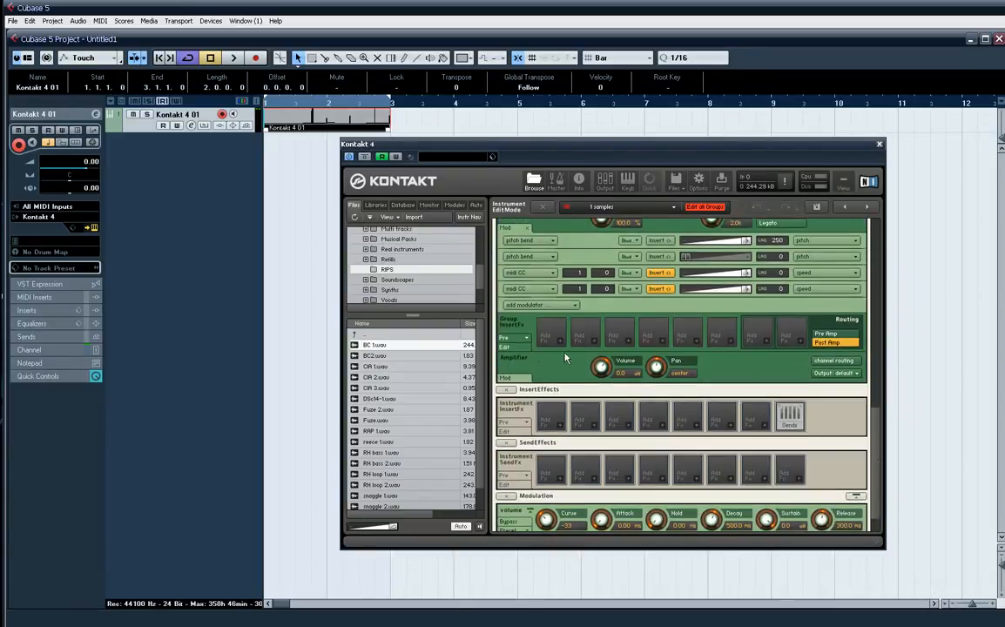
click(554, 344)
mouse_move(579, 355)
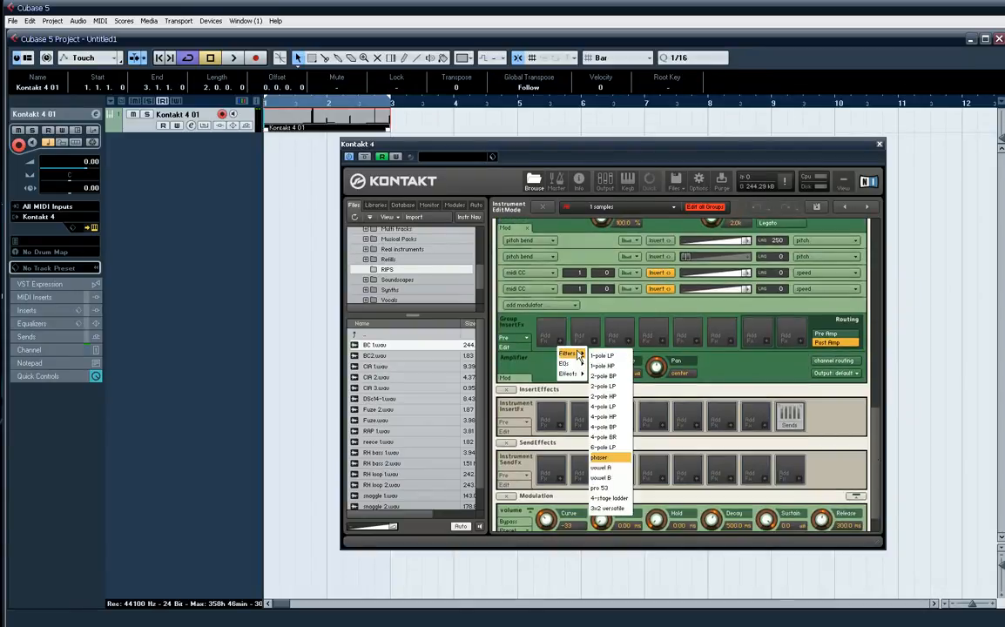
click(615, 469)
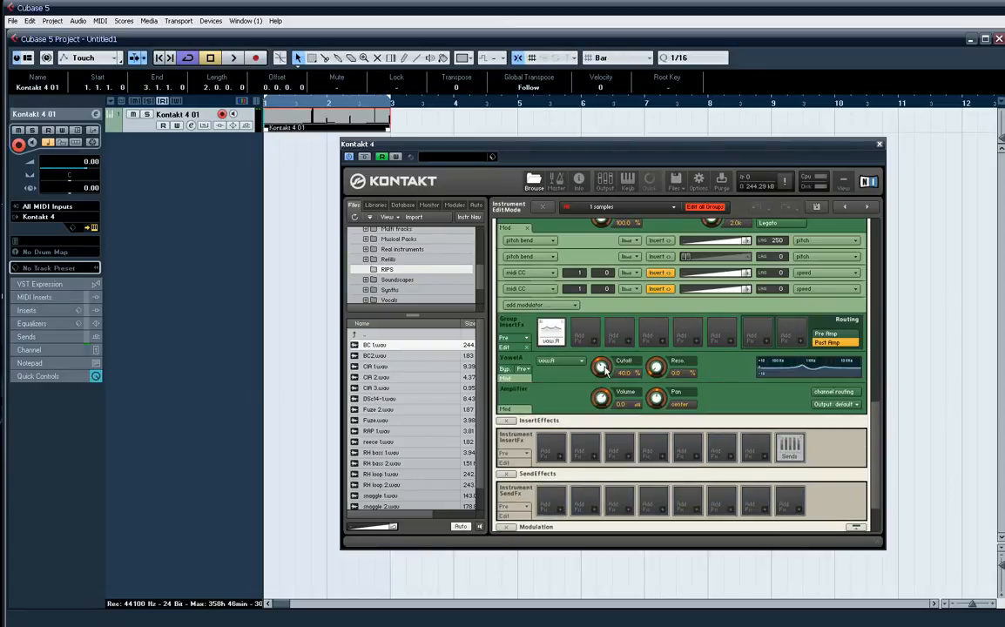
Set the vowel A filter's cutoff to 0% and add a sine LFO modulating its cutoff frequency
drag(605, 370, 606, 419)
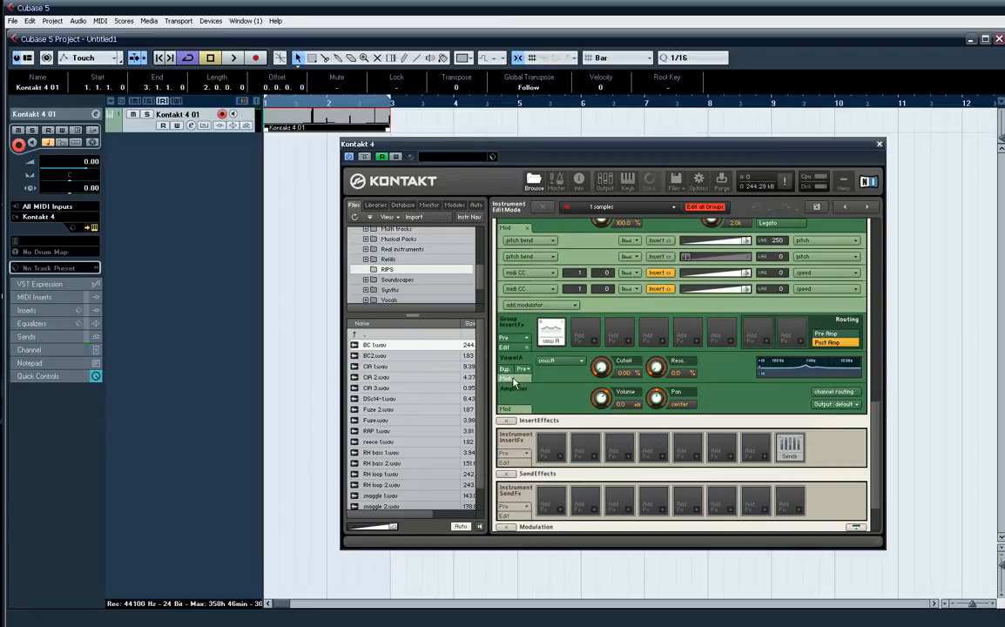
click(514, 380)
click(540, 390)
mouse_move(526, 413)
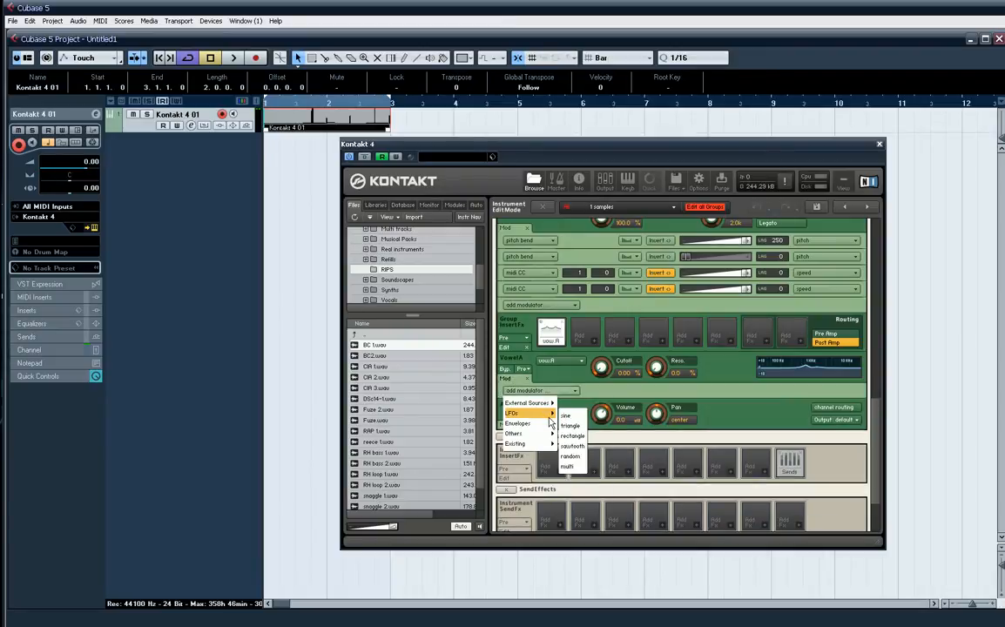
click(565, 414)
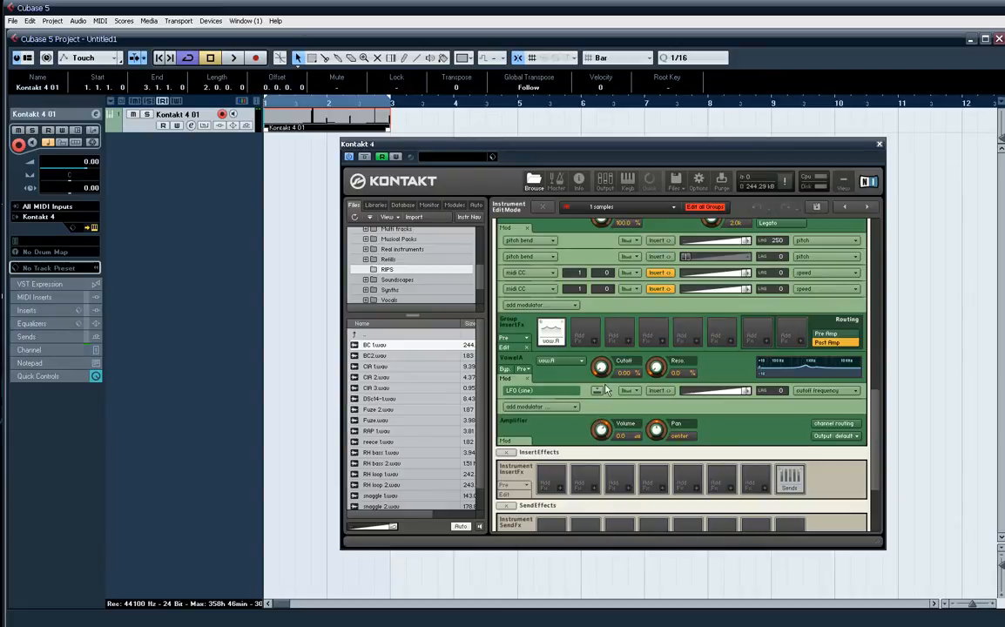
key(space)
Add a midi CC modulator for controller 81 to the cutoff LFO and assign it to frequency at full intensity
scroll(787, 392, down, 5)
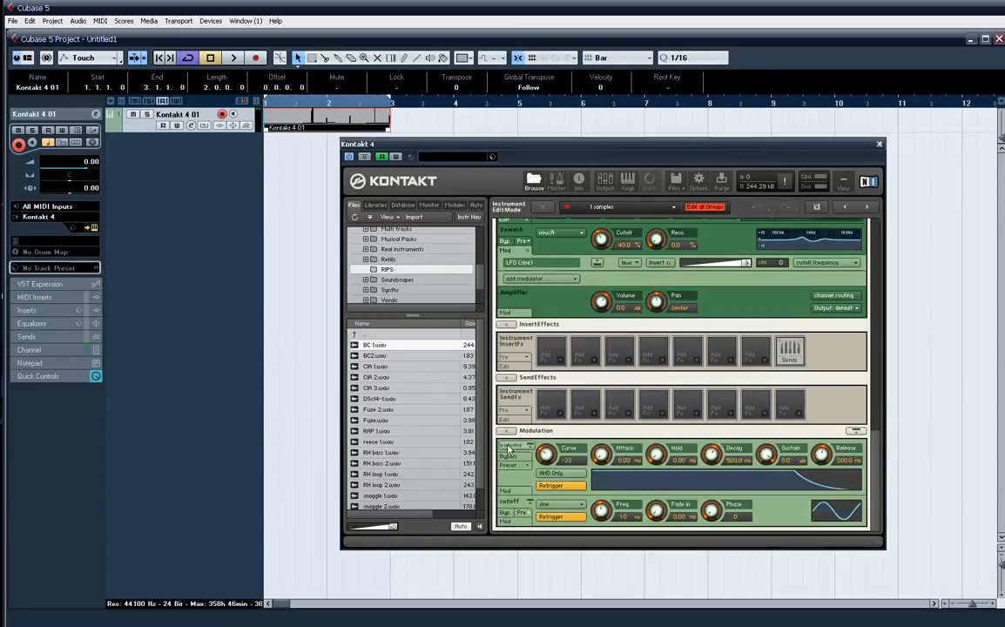
click(511, 524)
scroll(592, 503, down, 1)
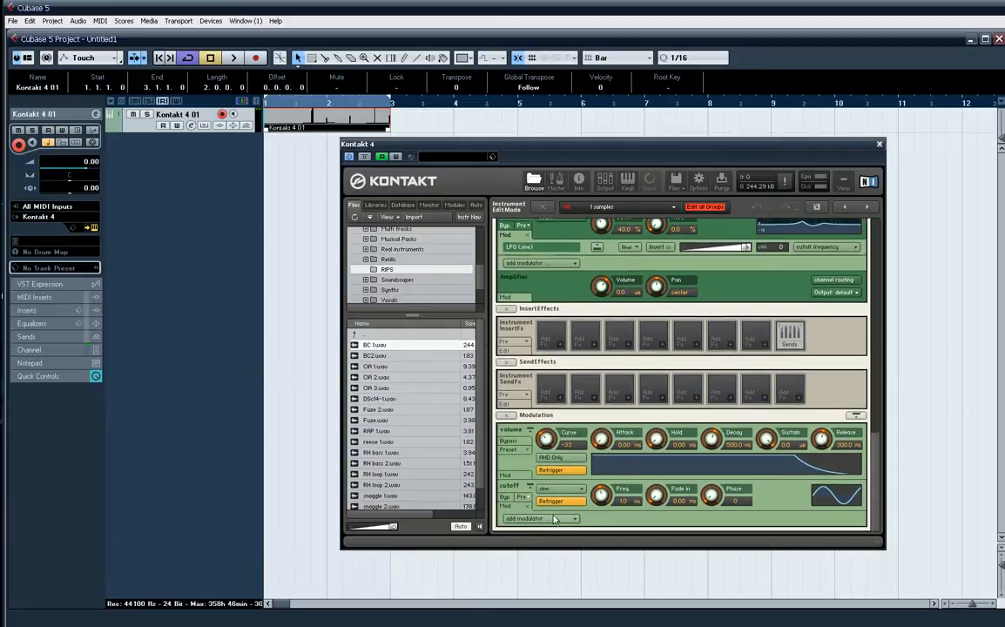
click(551, 520)
mouse_move(551, 523)
mouse_move(536, 499)
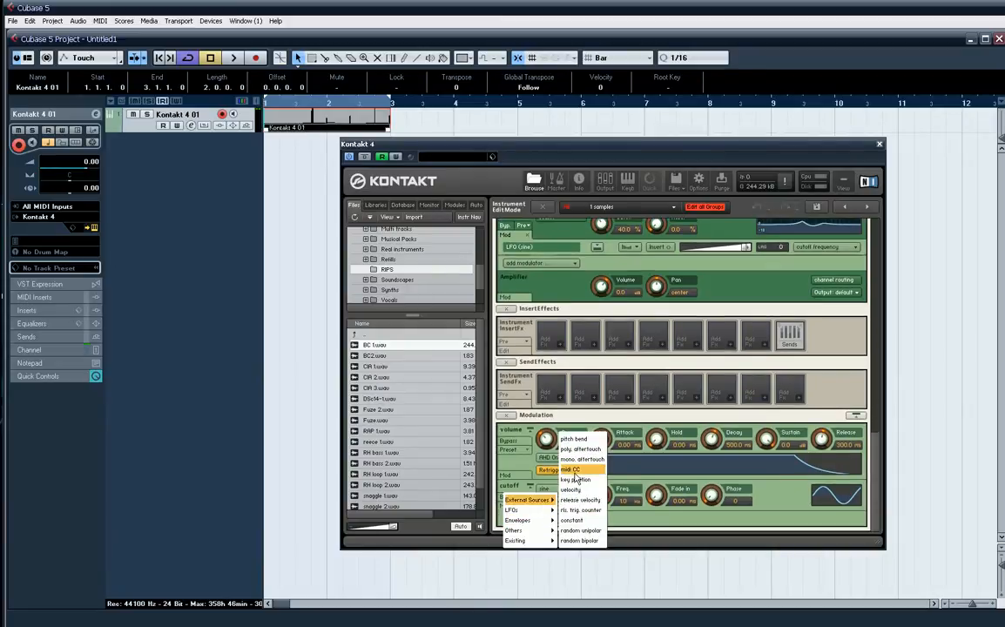
click(576, 474)
scroll(783, 386, down, 1)
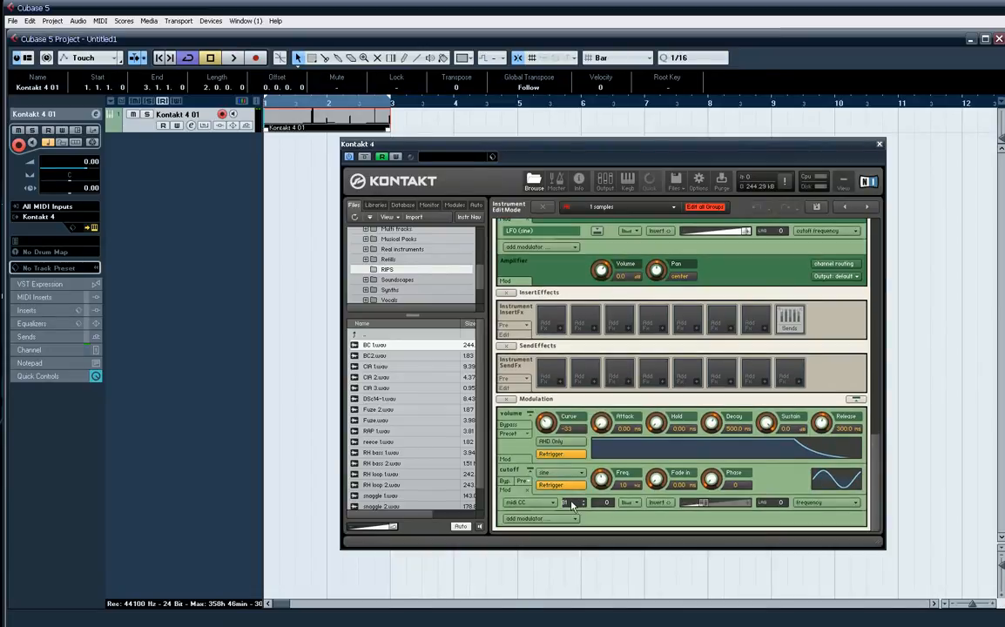
drag(704, 502, 746, 502)
During playback, set the cutoff LFO's frequency to 0.01 Hz and the vowel A filter's resonance to 100%
key(space)
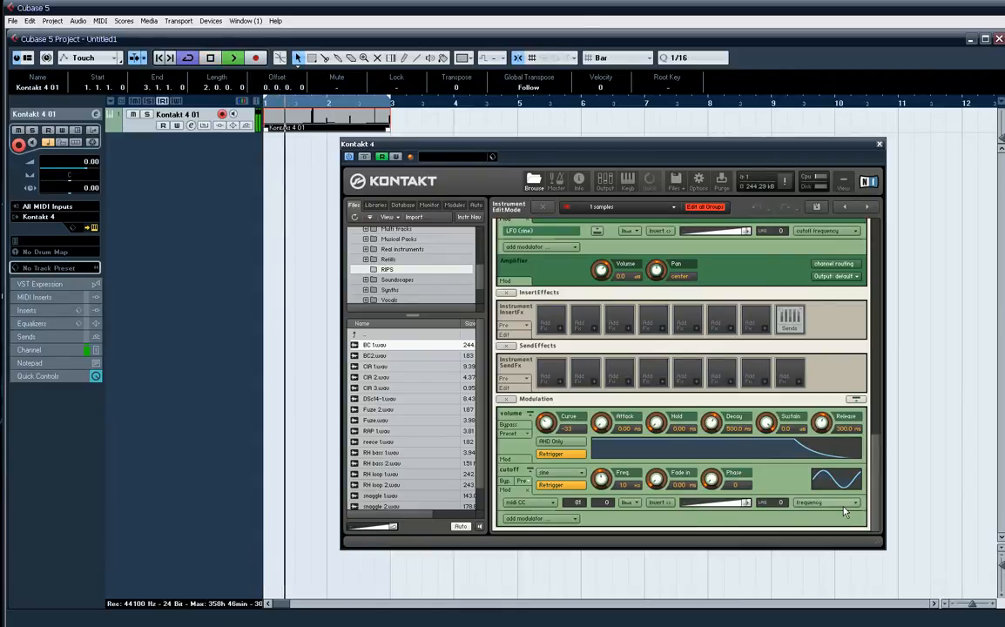
drag(601, 482, 633, 583)
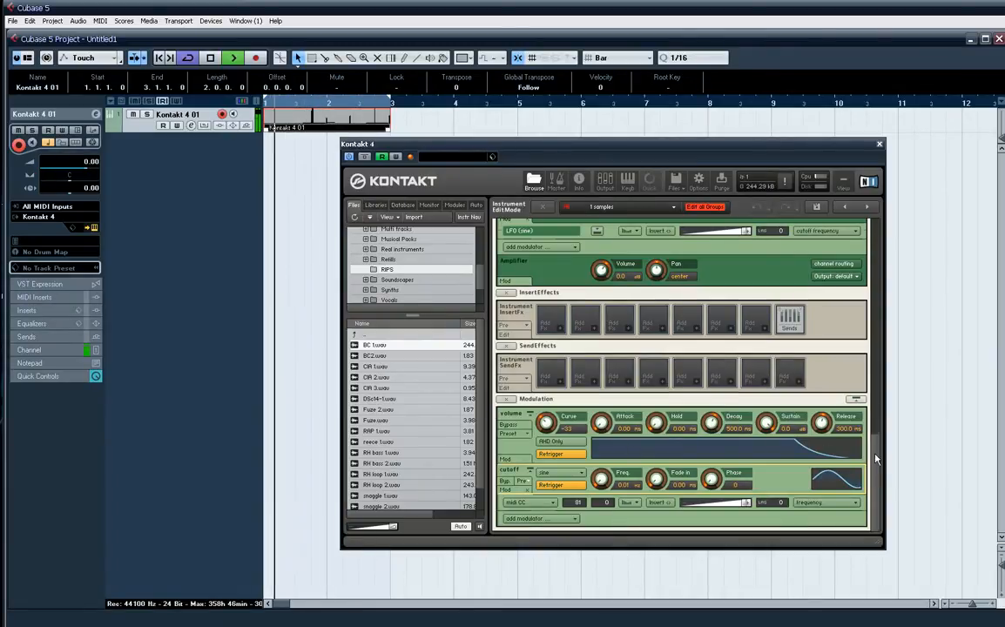
scroll(841, 400, up, 10)
drag(874, 347, 879, 433)
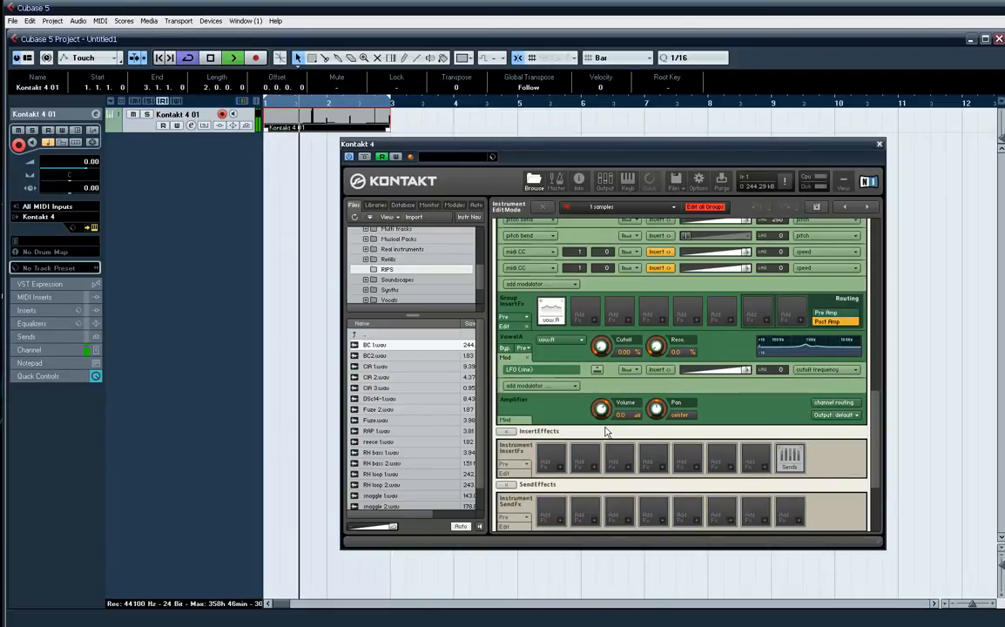
drag(651, 341, 651, 270)
drag(651, 342, 656, 327)
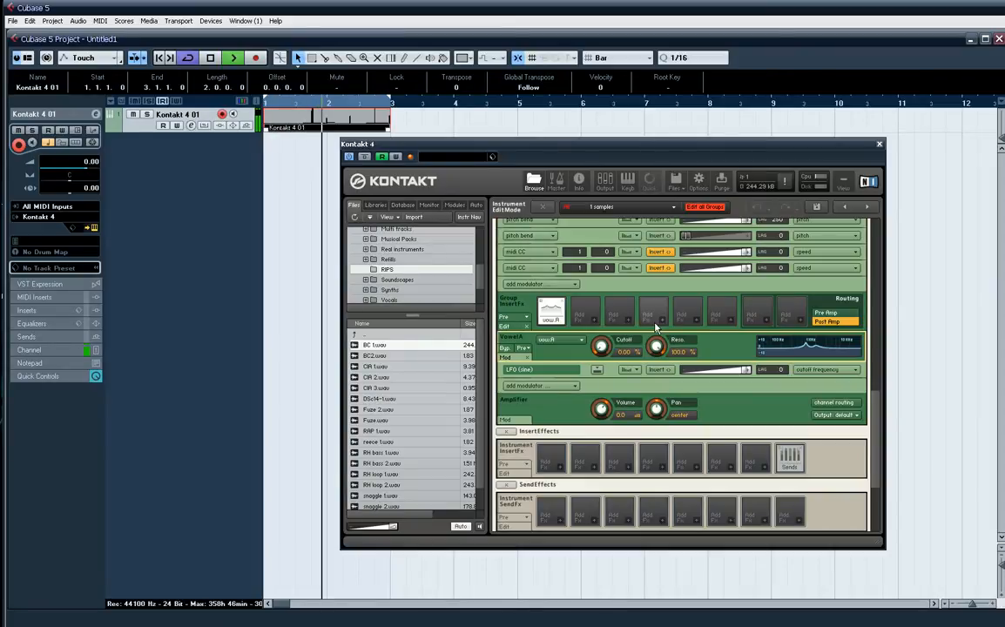
Add a cc81 controller lane to the MIDI part in the Key Editor and draw a rising curve across both bars
double_click(304, 123)
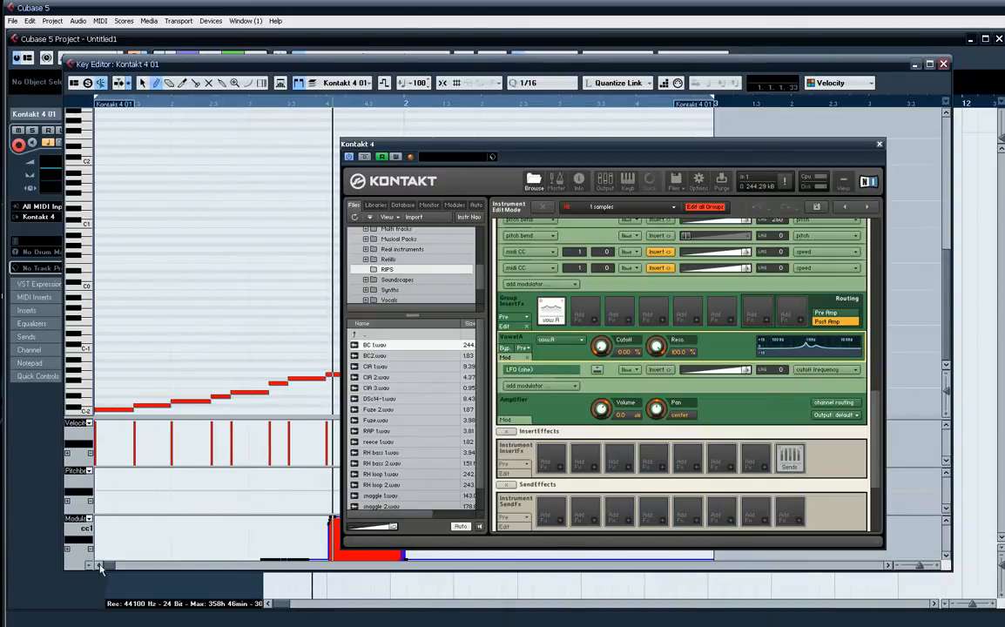
click(77, 507)
click(122, 539)
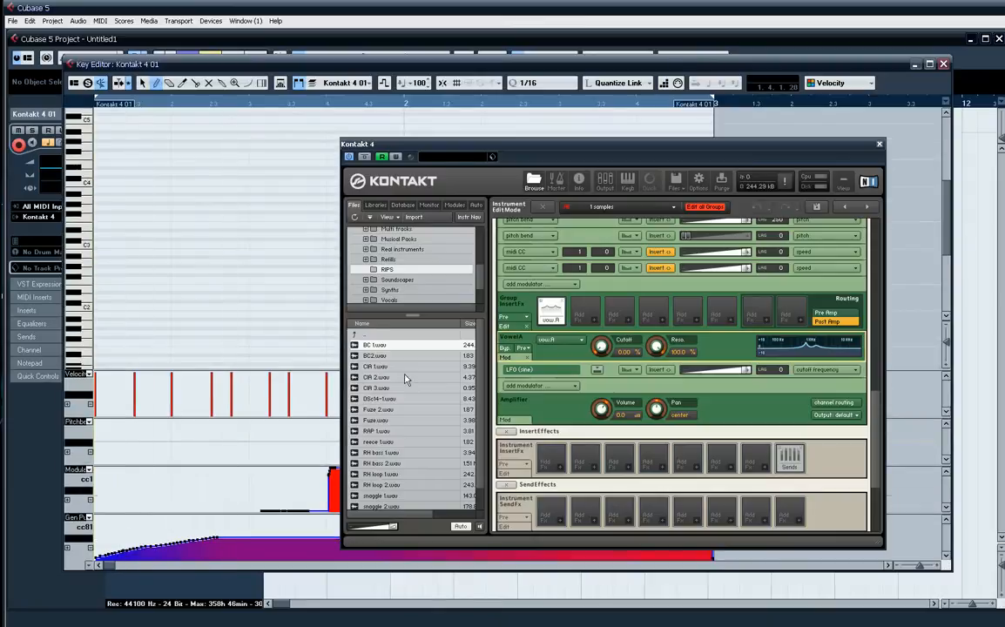
click(878, 146)
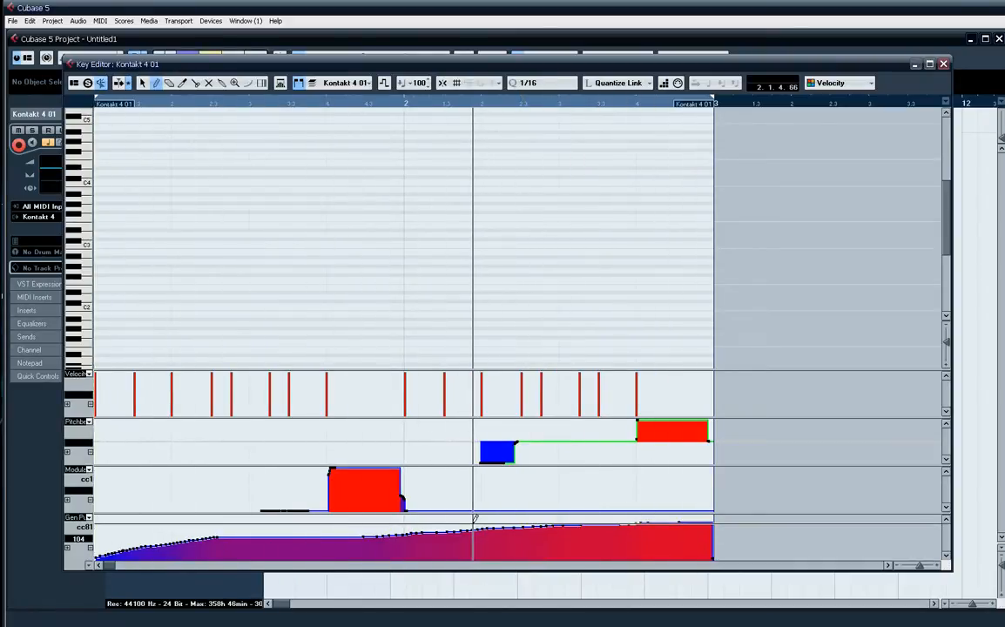
click(944, 65)
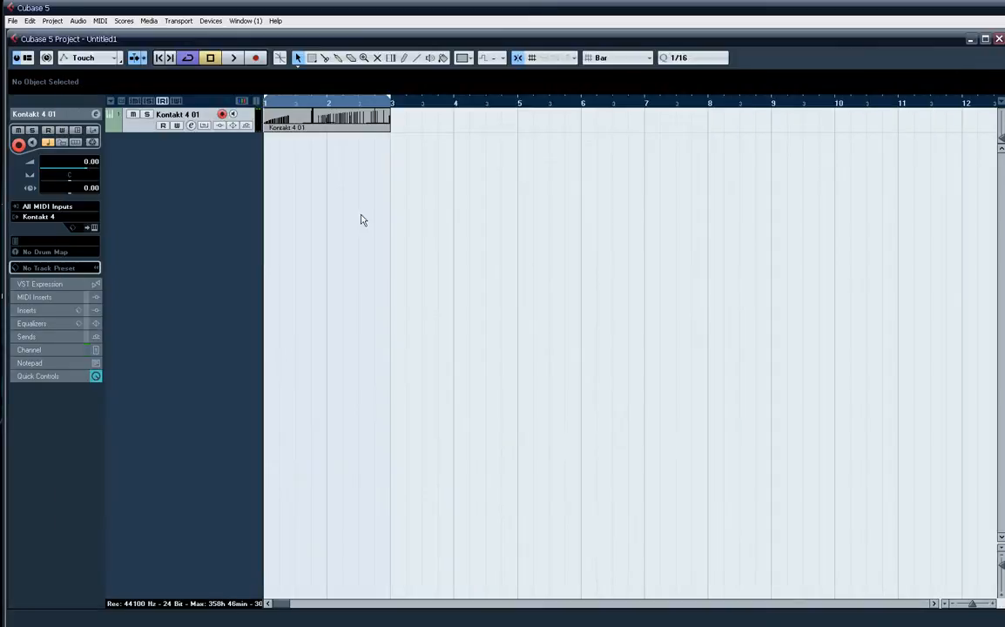
Reopen Kontakt 4, examine the wave editor, Source, vowel A filter and Modulation settings, and start playing the loop
click(93, 228)
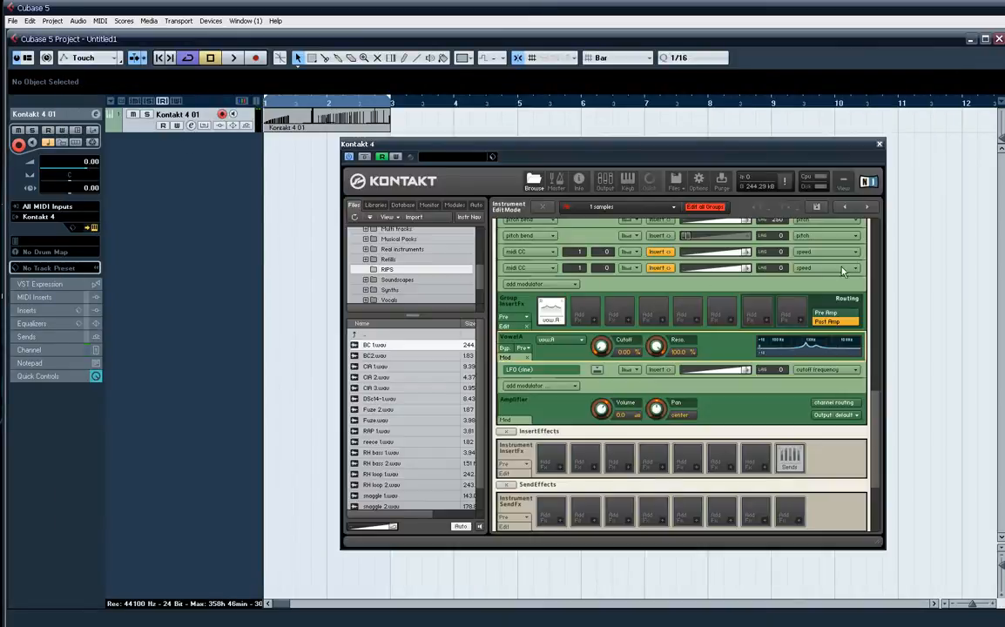
scroll(875, 422, down, 1)
drag(878, 427, 872, 331)
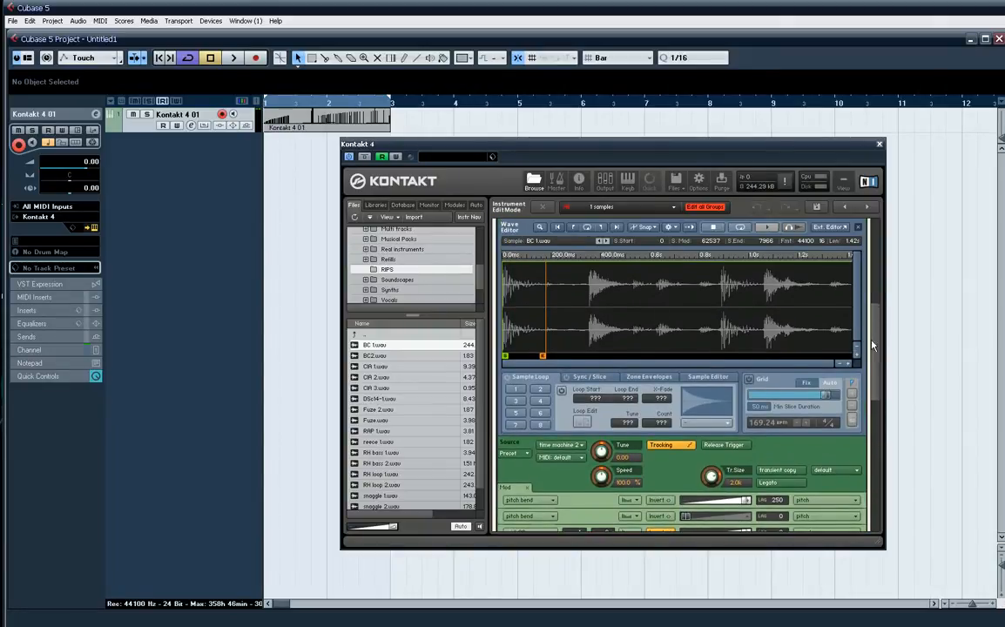
drag(877, 345, 867, 444)
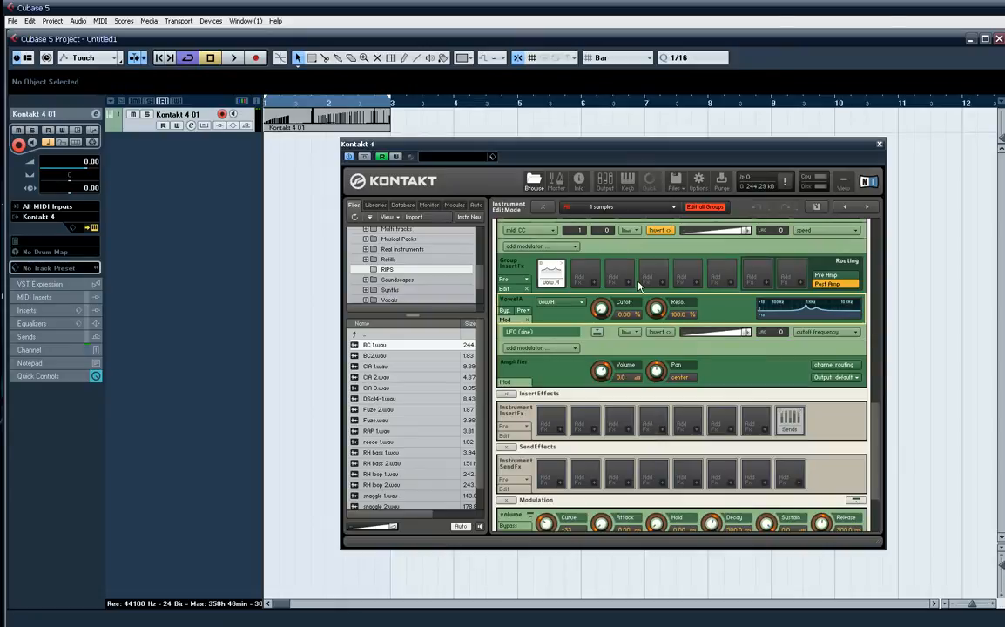
drag(874, 420, 875, 452)
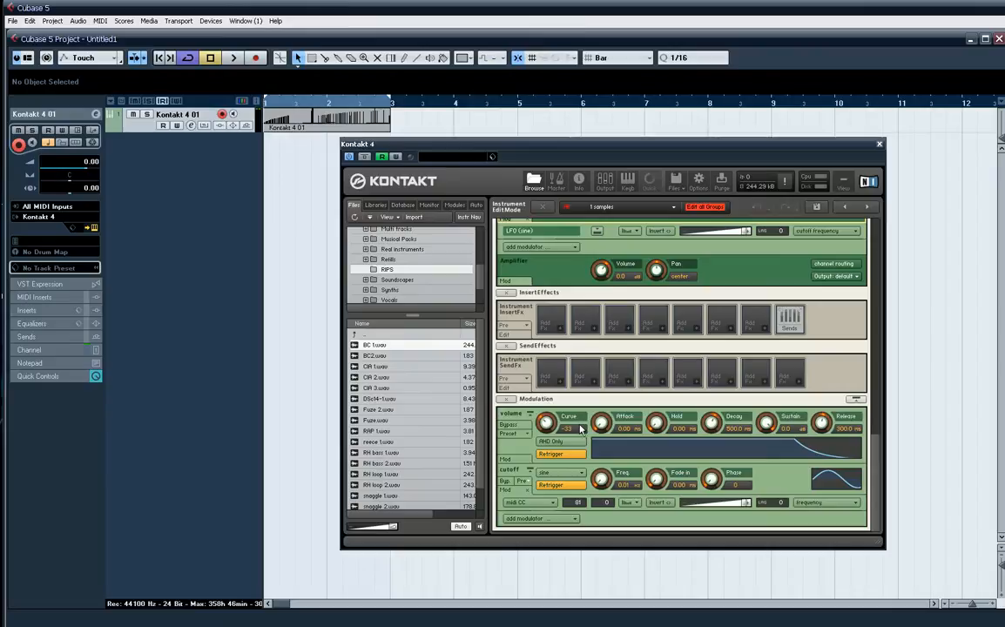
drag(876, 479, 866, 521)
drag(881, 478, 868, 379)
key(space)
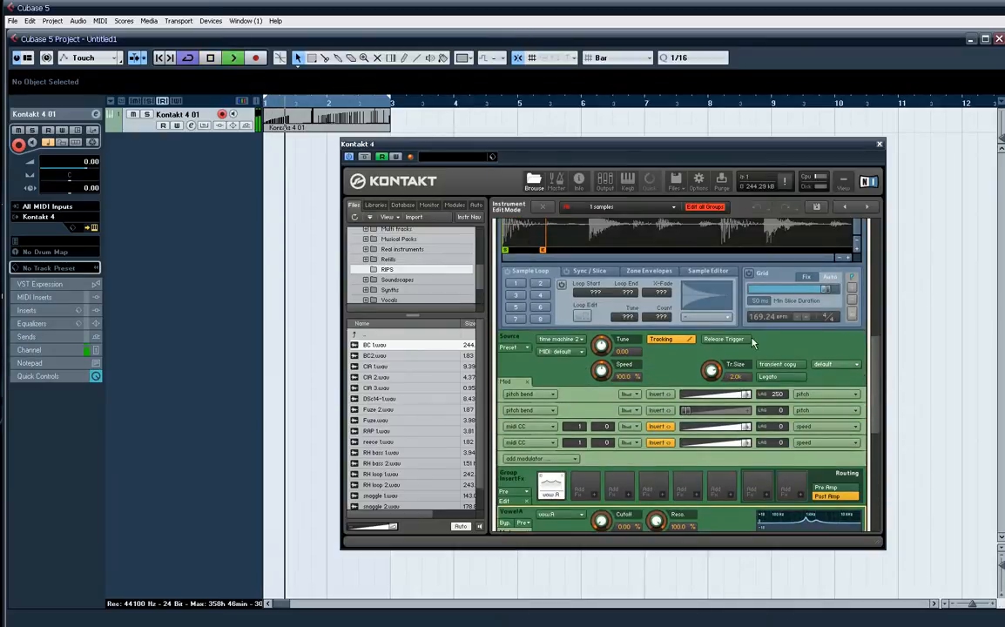